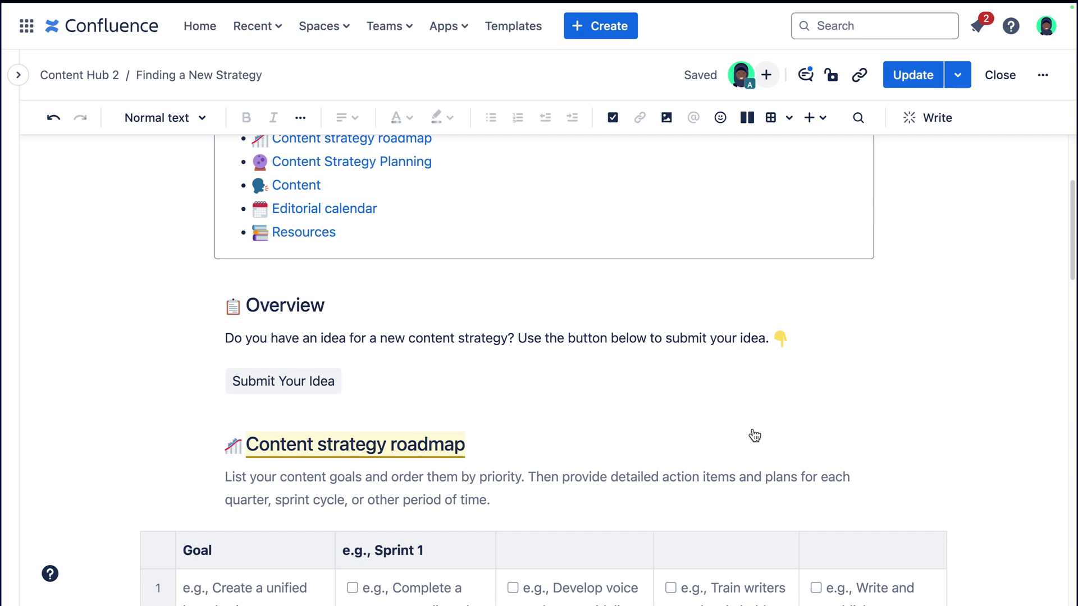
pyautogui.scroll(-2, 753, 429)
# Step: Scroll down through the Finding a New Strategy draft and back up to the top
pyautogui.scroll(4, 985, 374)
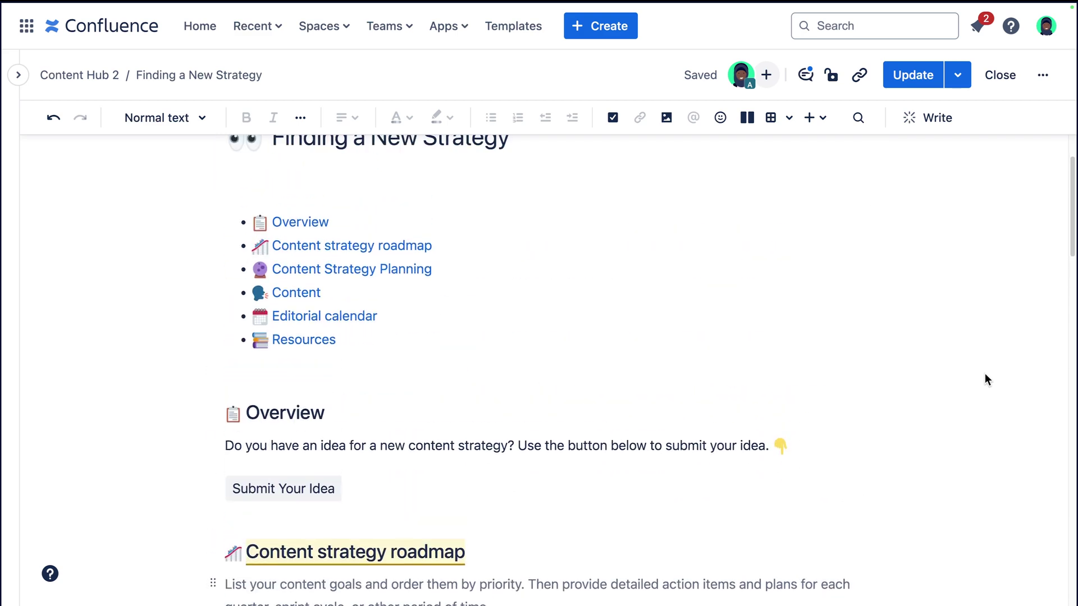
pyautogui.scroll(2, 984, 380)
# Step: Publish the page update and start sharing it, adding a teammate found by name as recipient
pyautogui.click(920, 82)
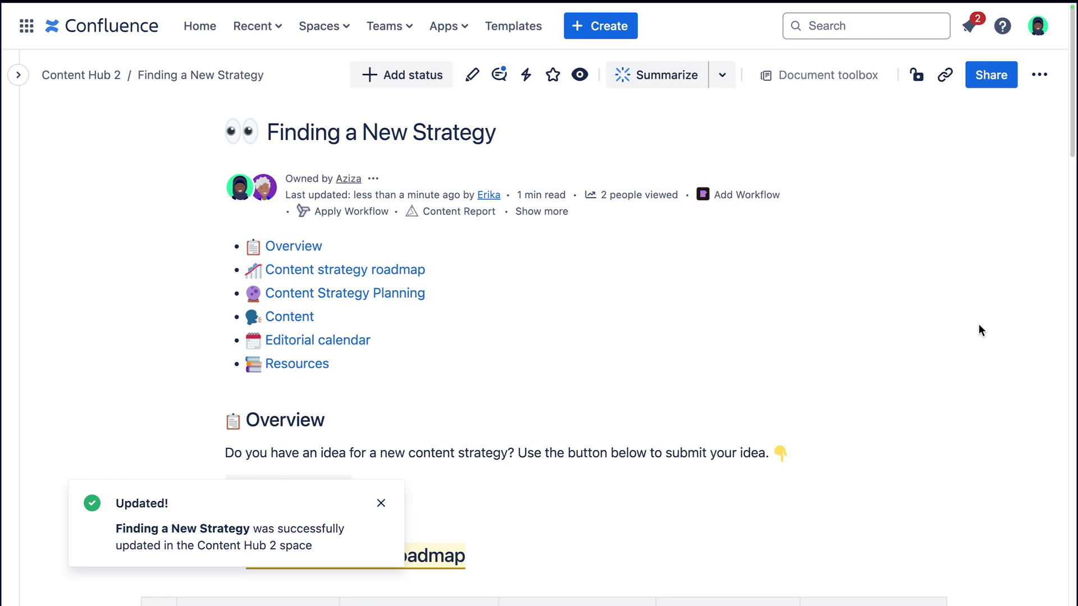
pyautogui.click(382, 504)
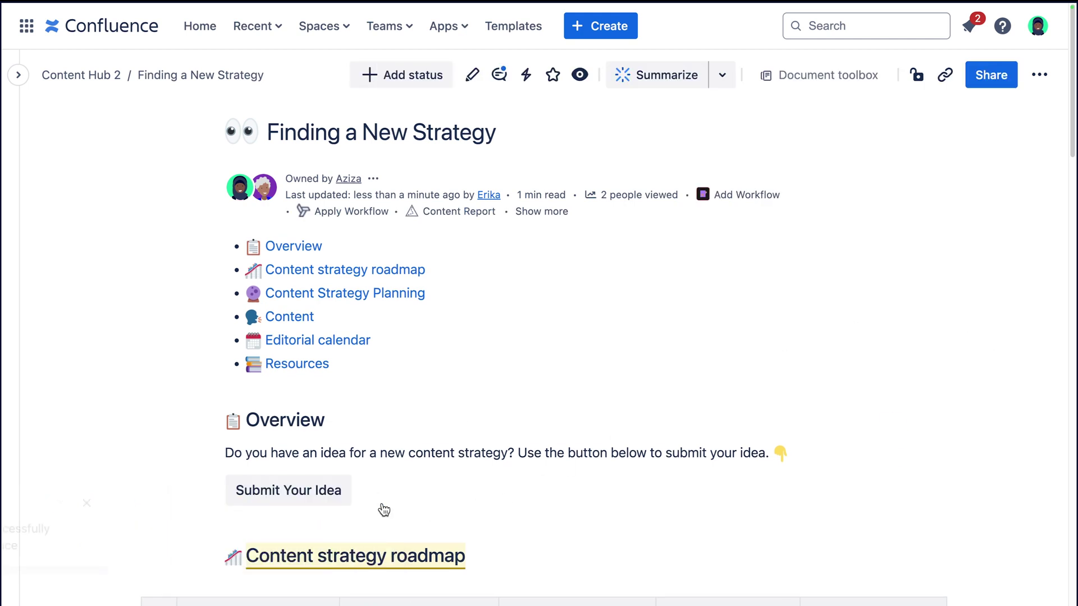
pyautogui.click(996, 82)
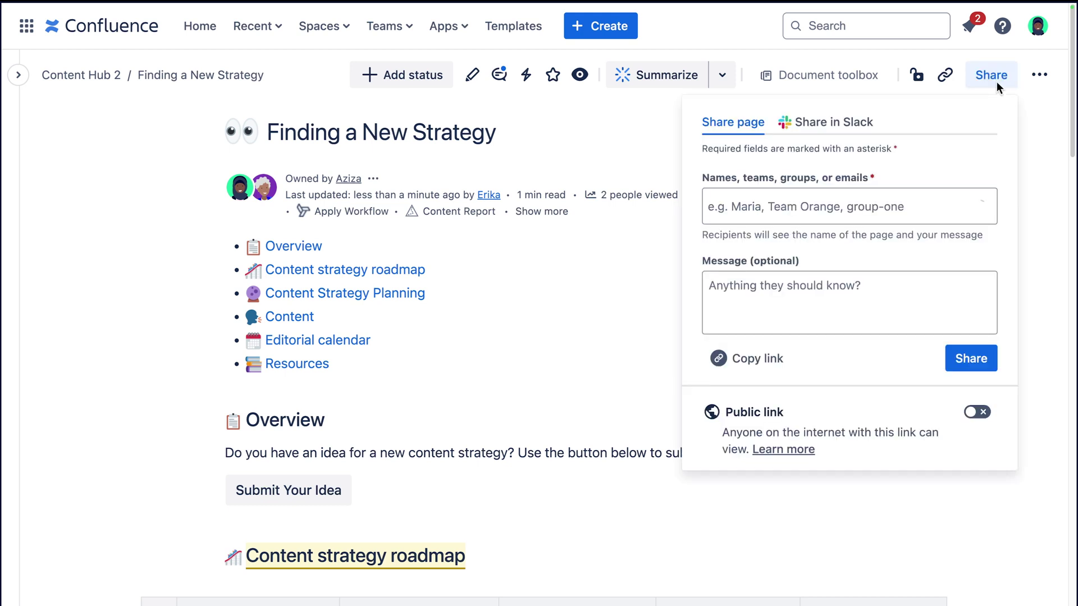
pyautogui.click(735, 211)
pyautogui.write('maggie')
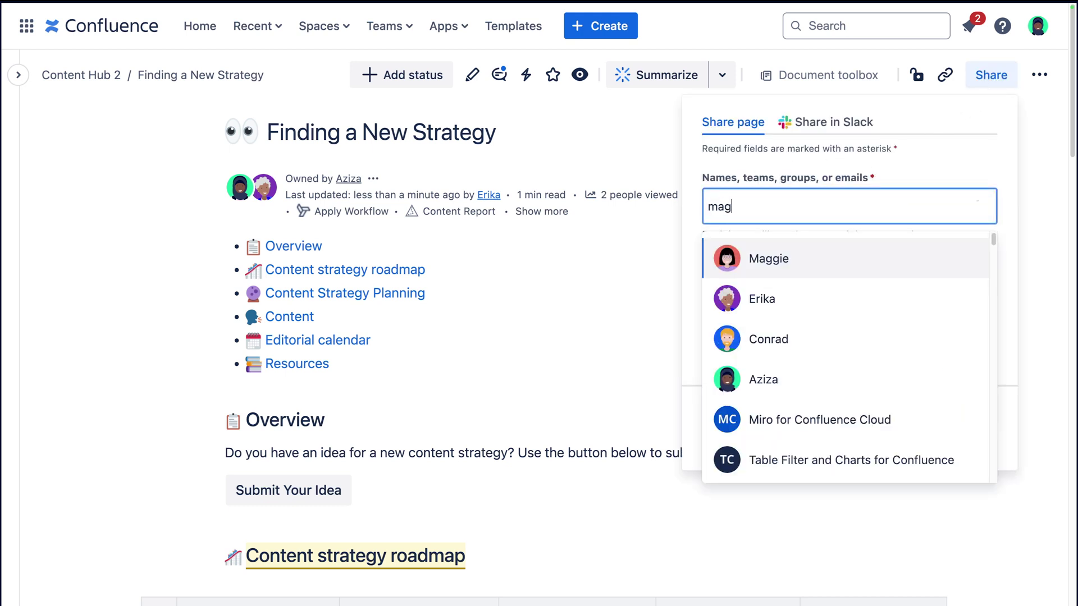
pyautogui.click(765, 264)
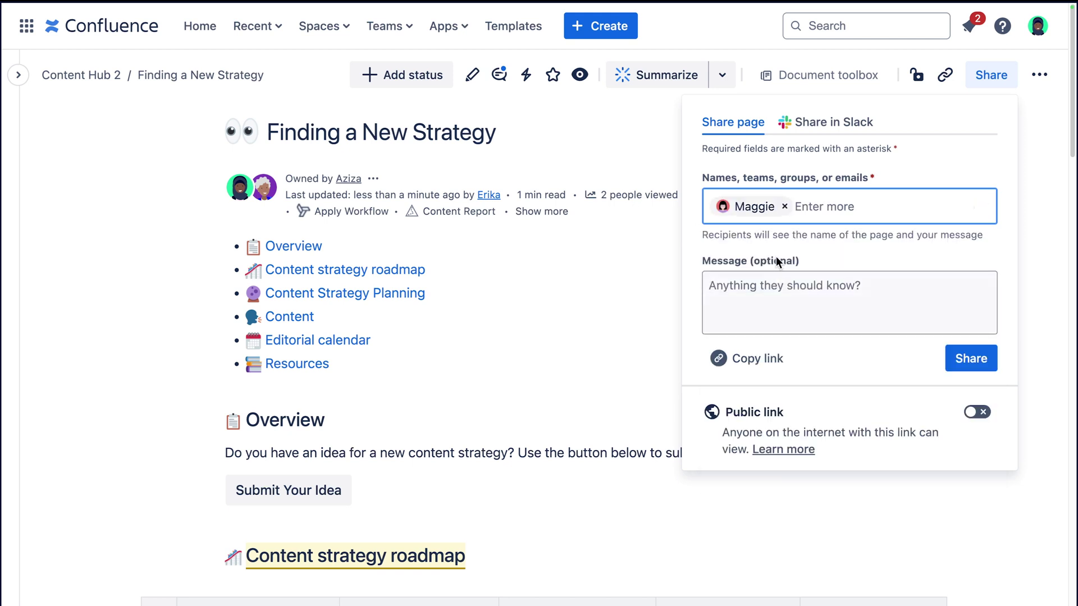
# Step: Add two more teammates as recipients, check the Share in Slack option, then close without sending
pyautogui.click(733, 263)
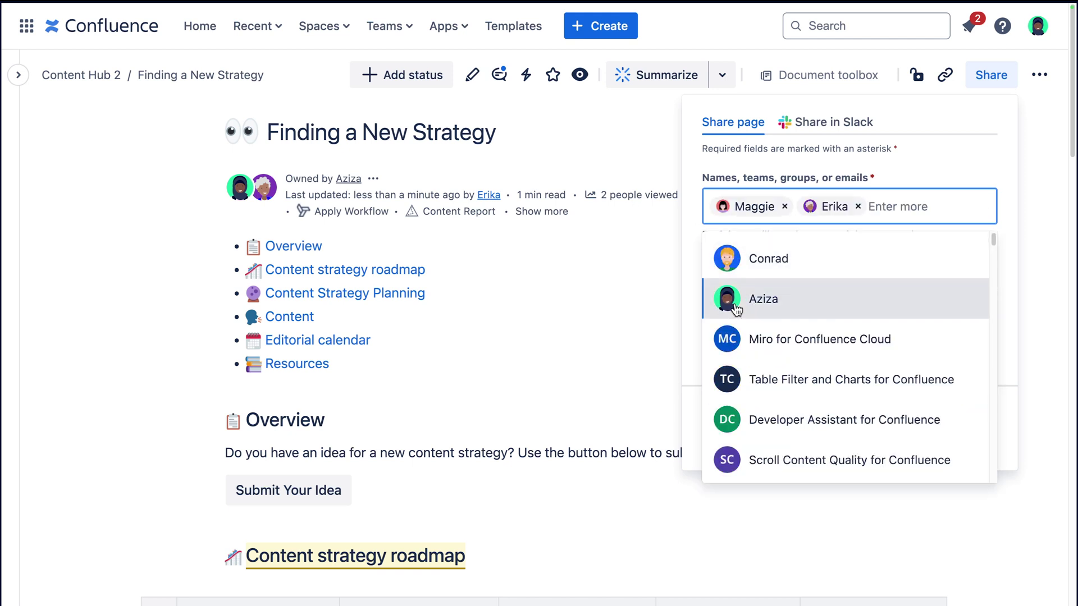
pyautogui.click(725, 295)
pyautogui.click(713, 292)
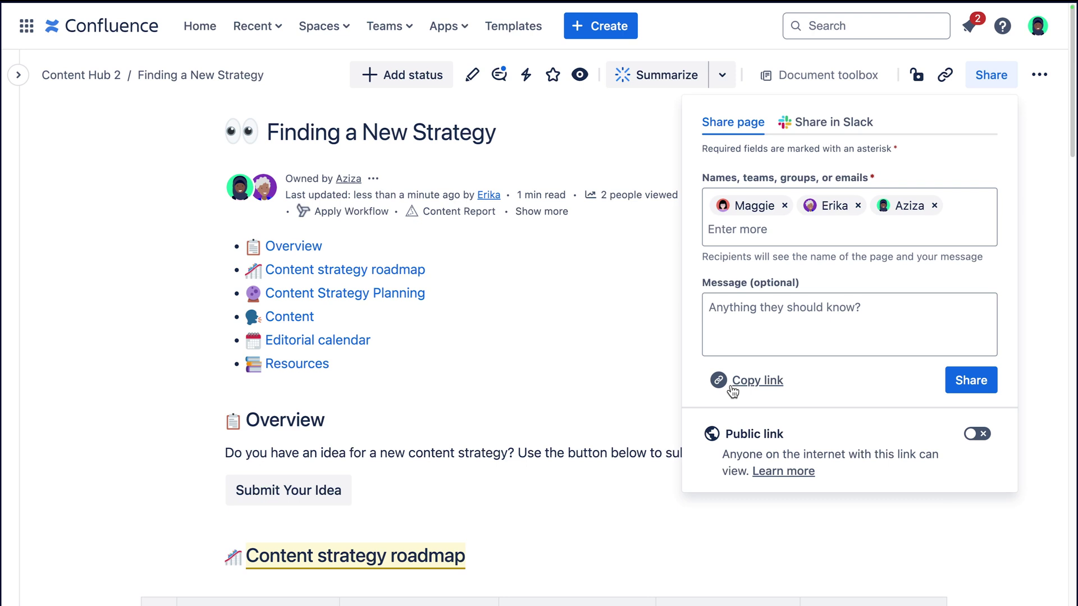
pyautogui.click(842, 129)
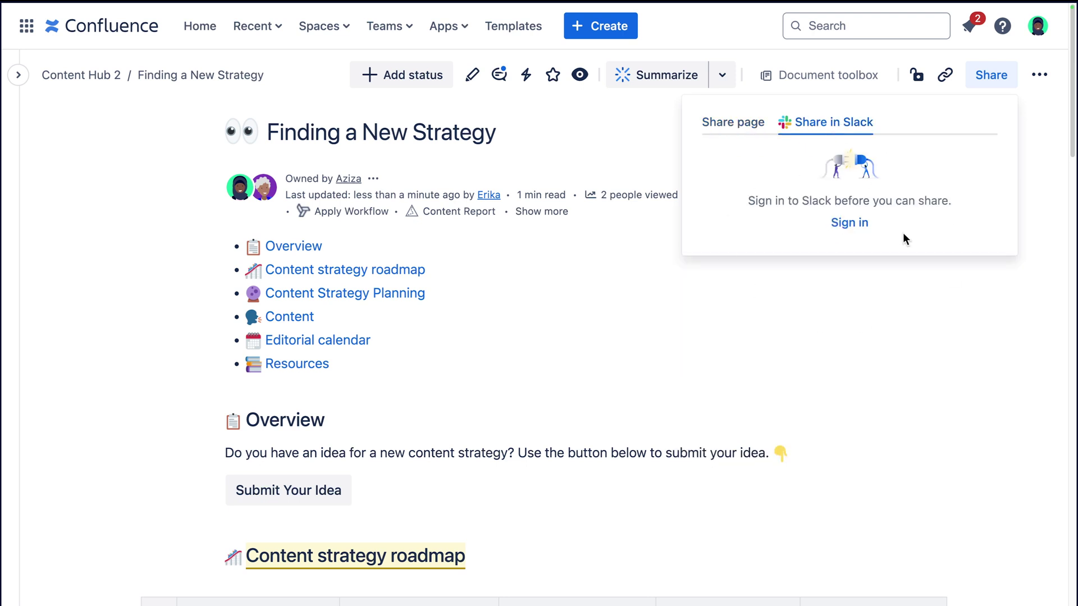
pyautogui.press('Escape')
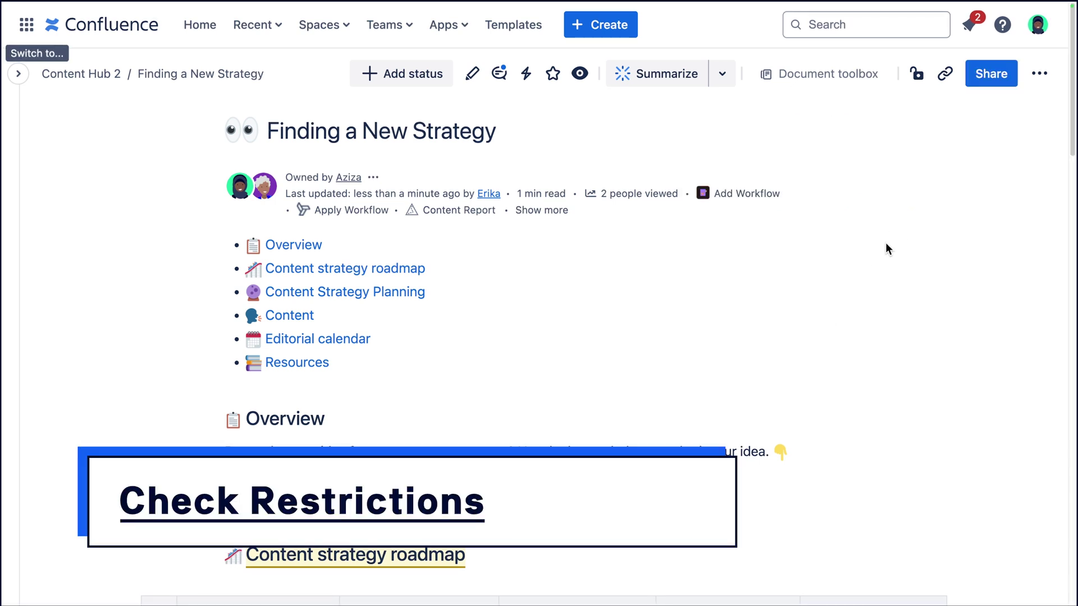
pyautogui.click(915, 75)
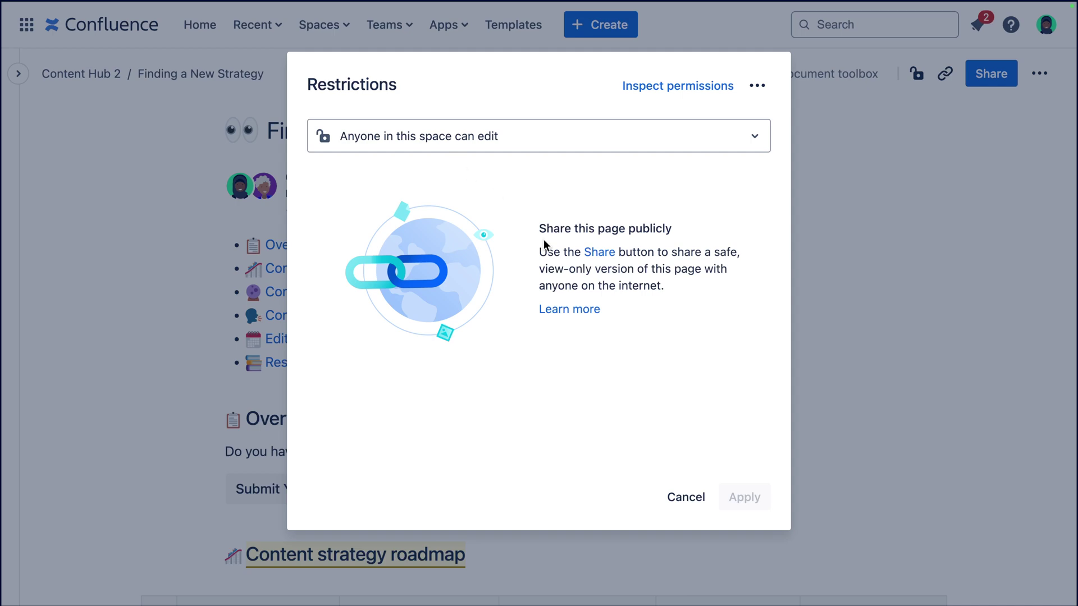
pyautogui.click(686, 497)
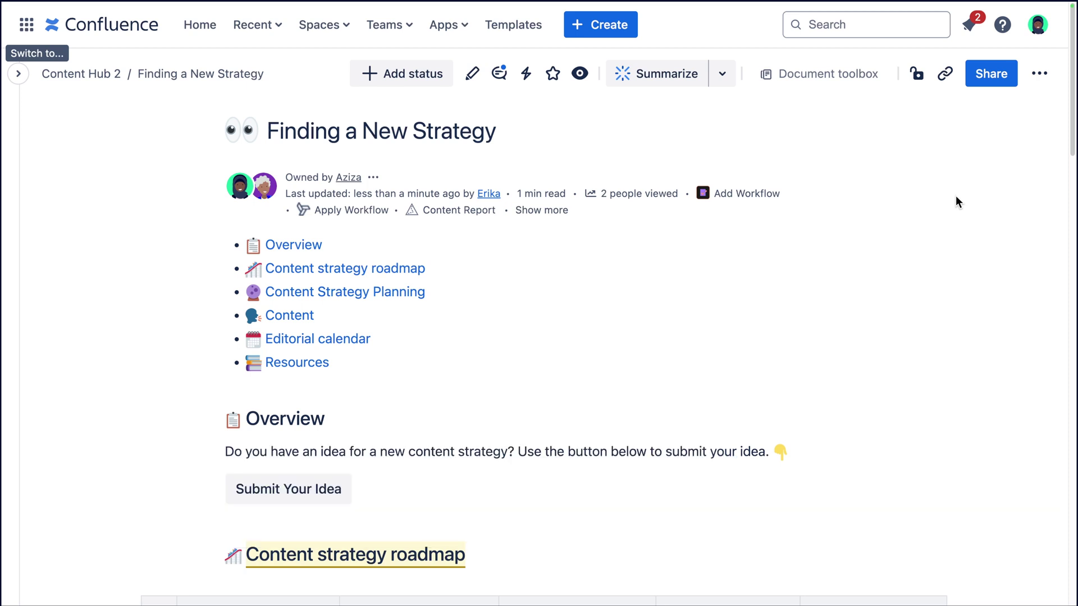
# Step: Switch on the page's Public link in the Share panel, confirm Turn on, and copy the link
pyautogui.click(991, 73)
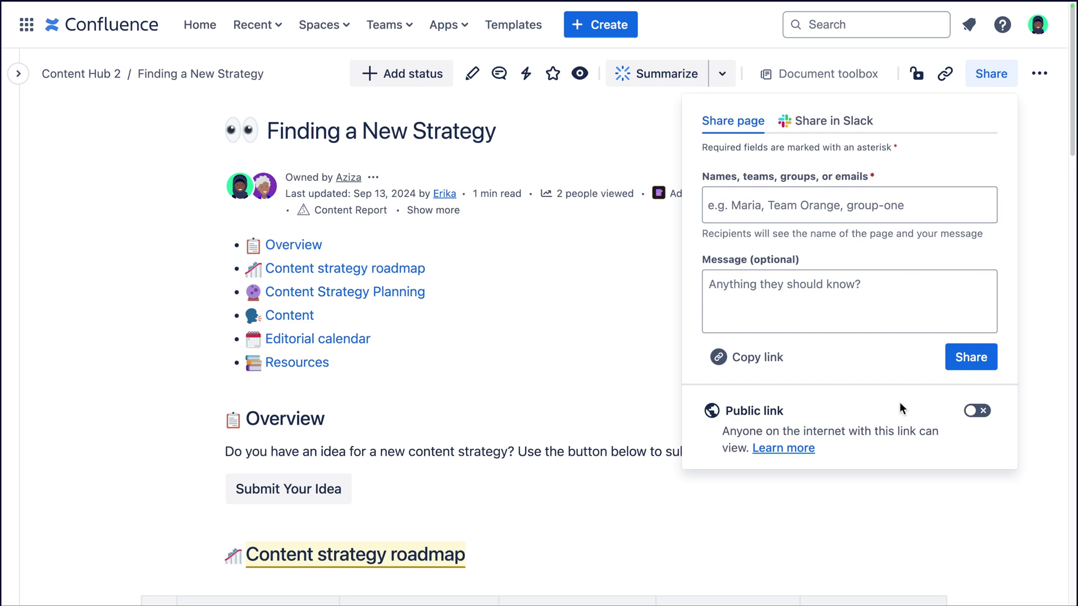
pyautogui.click(970, 412)
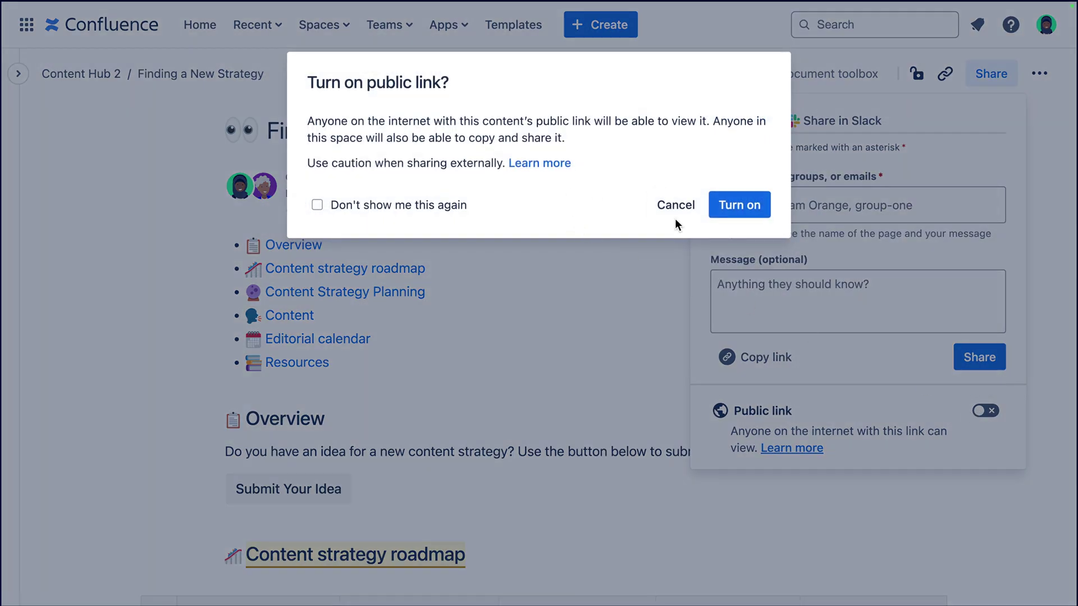
pyautogui.click(721, 207)
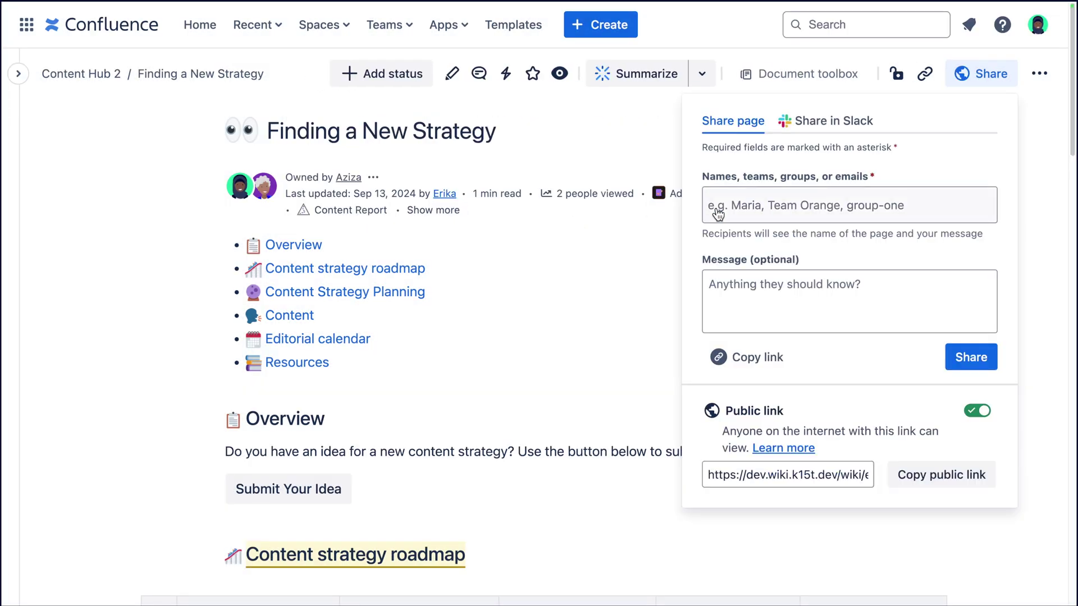
pyautogui.click(961, 482)
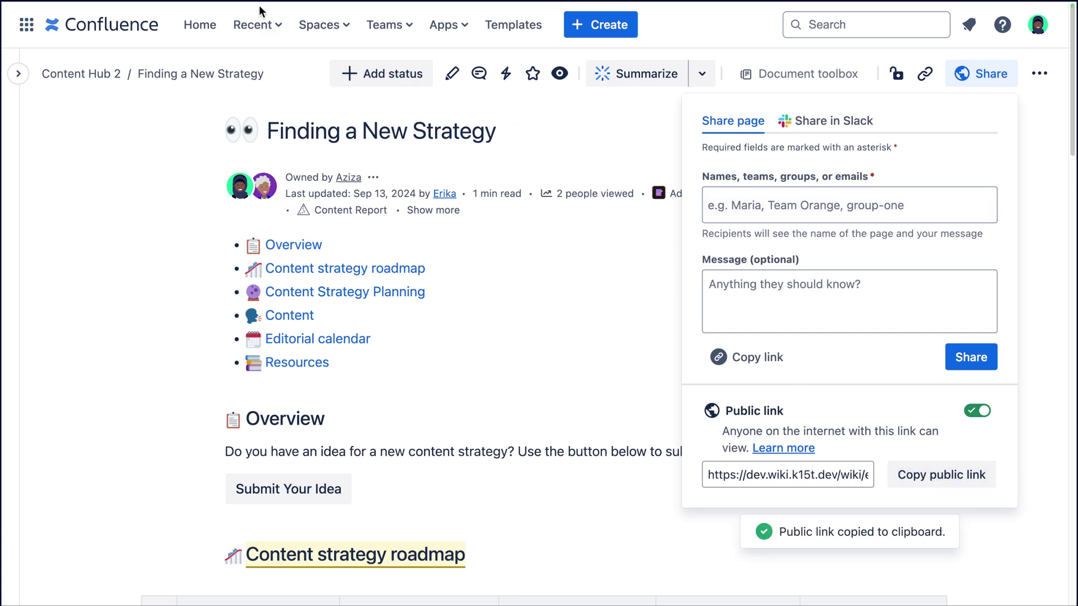
# Step: Load the copied public link in a new browser tab and scroll through the read-only page
pyautogui.click(189, 27)
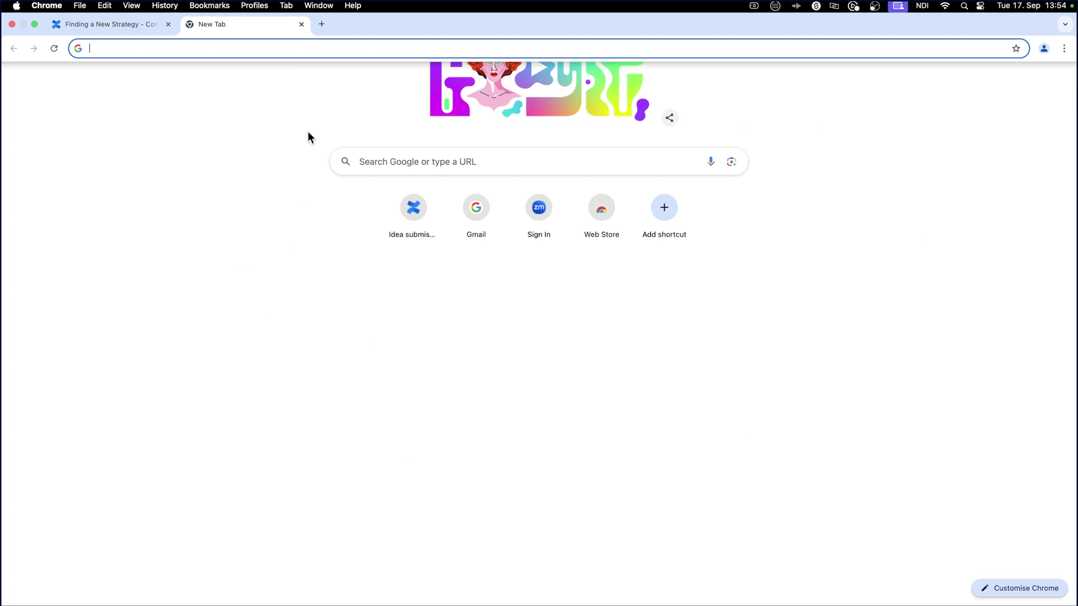
pyautogui.hotkey('ctrl', 'v')
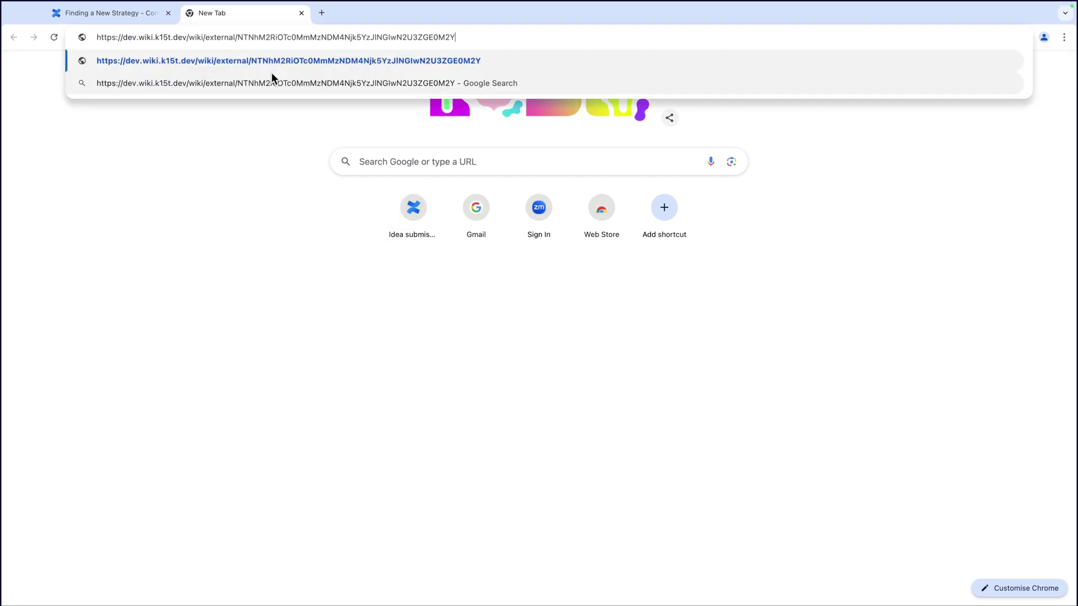
pyautogui.press('Return')
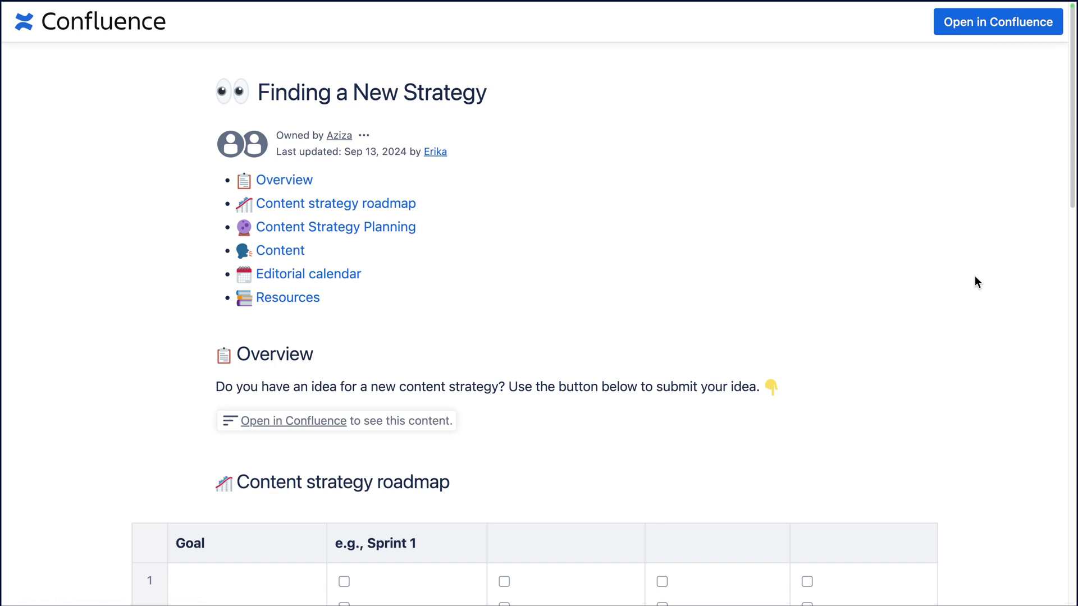
pyautogui.scroll(-3, 977, 280)
pyautogui.scroll(-12, 976, 282)
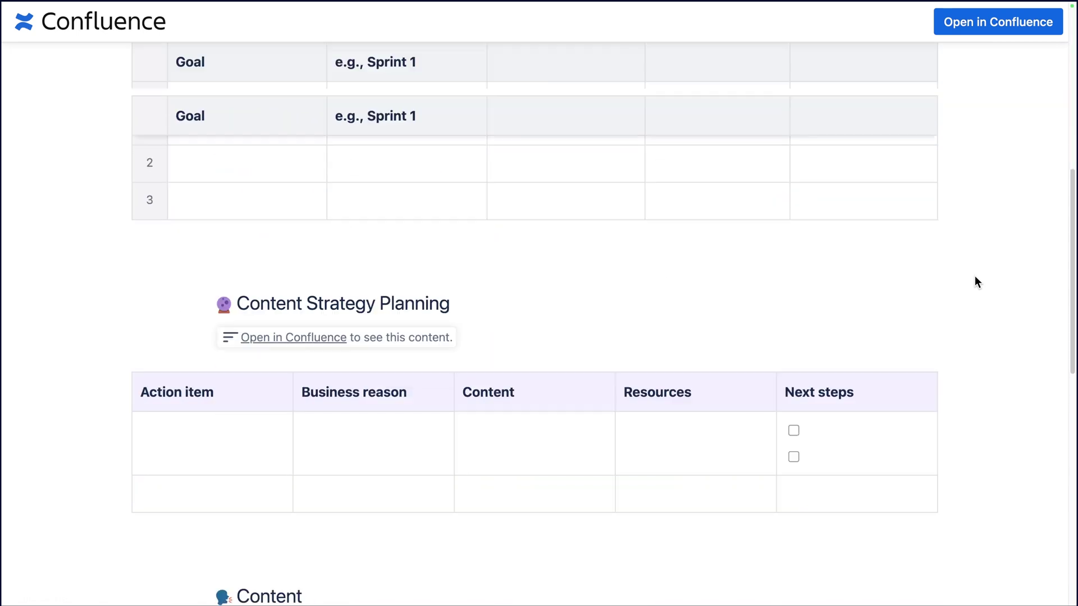
pyautogui.scroll(-3, 975, 281)
pyautogui.scroll(17, 974, 281)
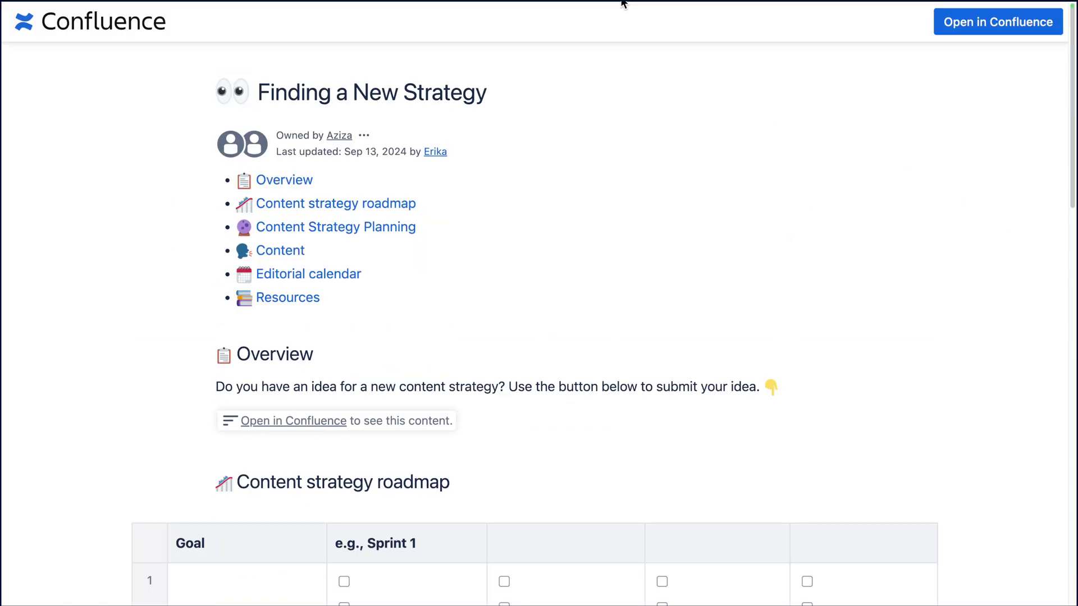
pyautogui.moveTo(359, 5)
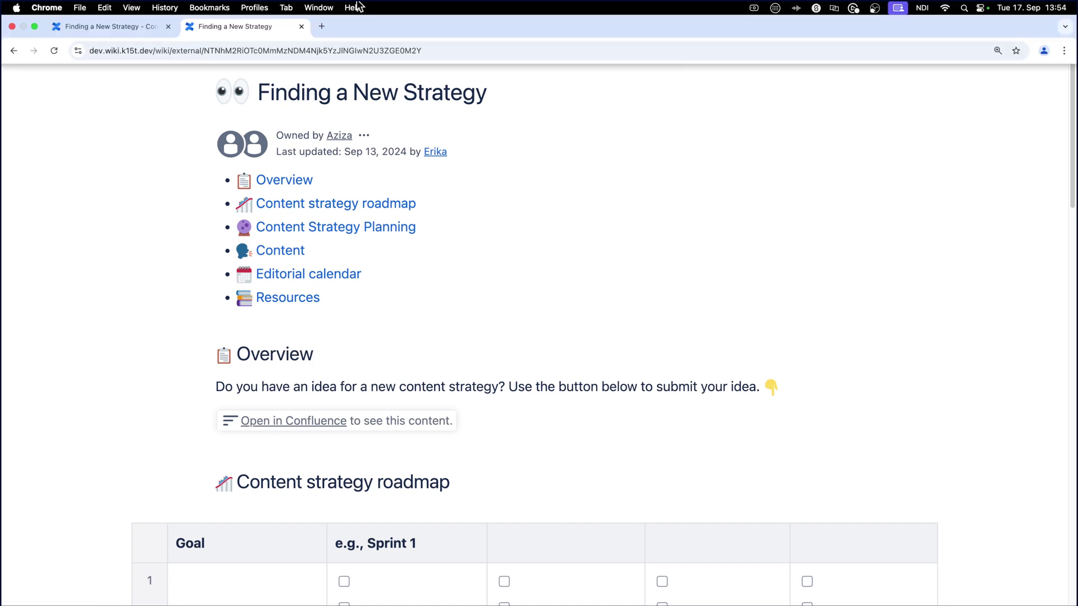
# Step: Back on the Confluence page, switch off the Public link and confirm Turn off
pyautogui.click(134, 28)
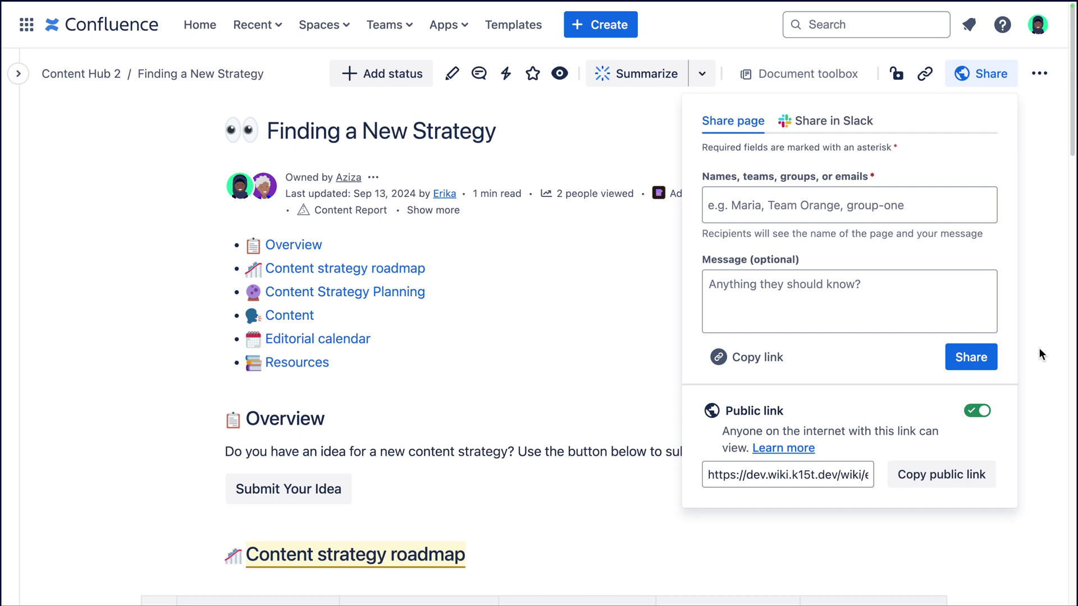
pyautogui.click(989, 410)
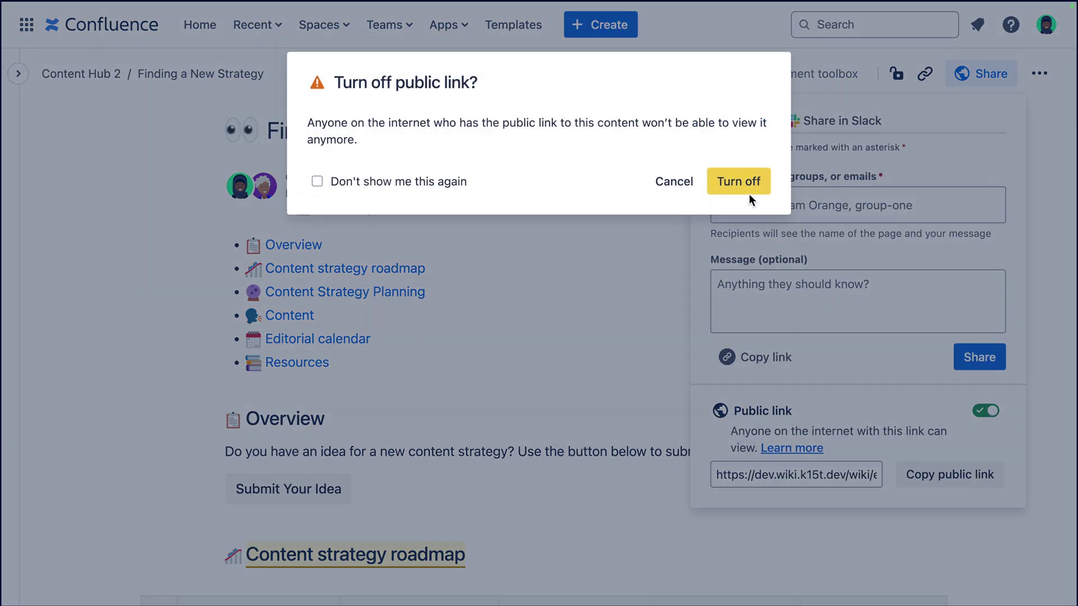
pyautogui.click(750, 188)
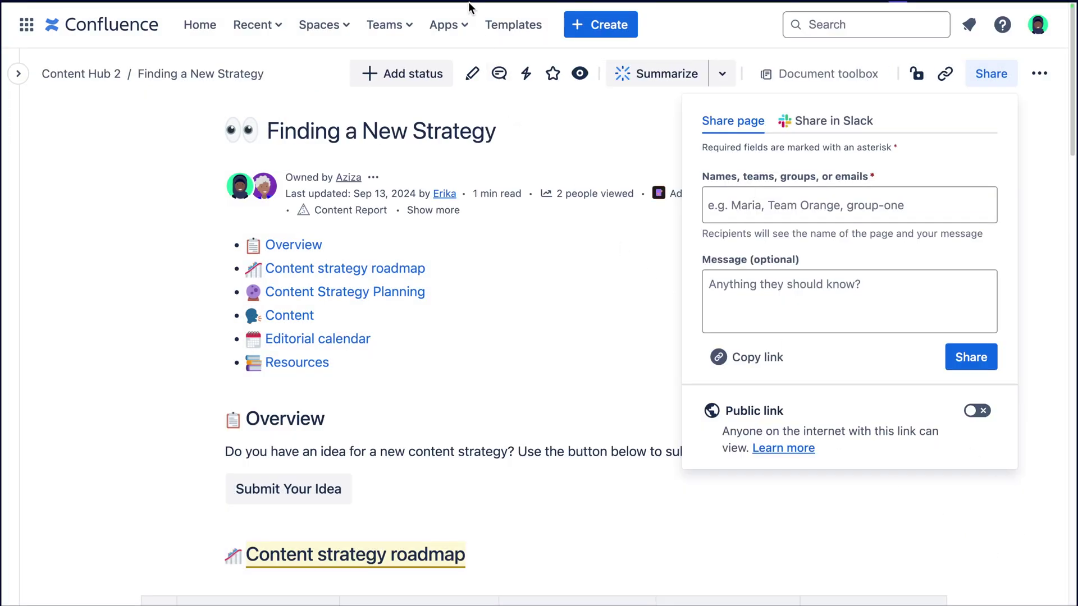
pyautogui.click(324, 27)
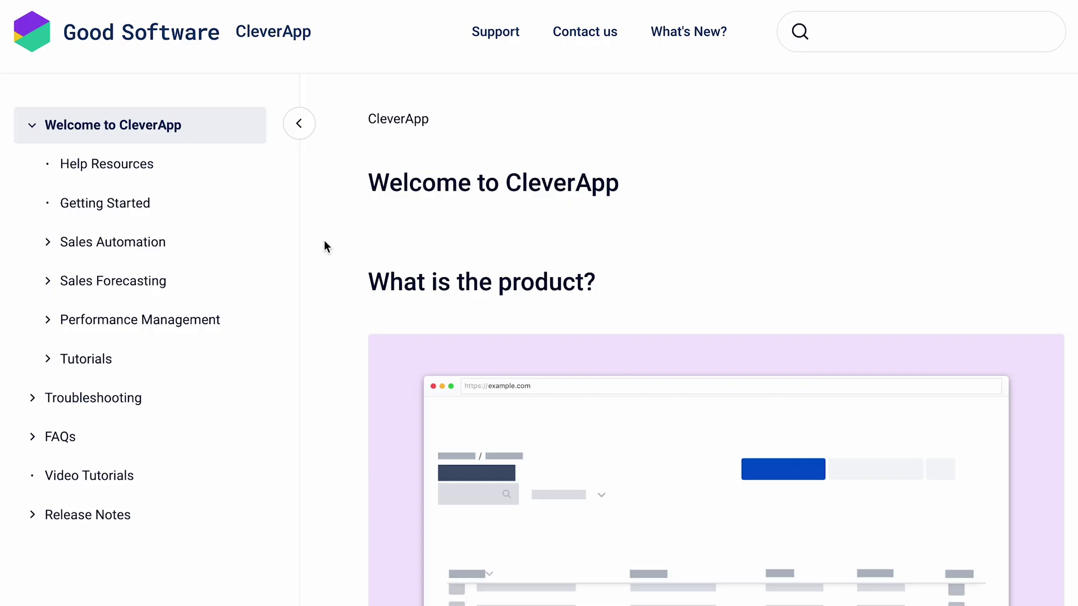
# Step: Scroll through the Scroll Viewport Marketplace listing and its Help Resources page
pyautogui.scroll(-2, 325, 247)
pyautogui.scroll(-3, 324, 240)
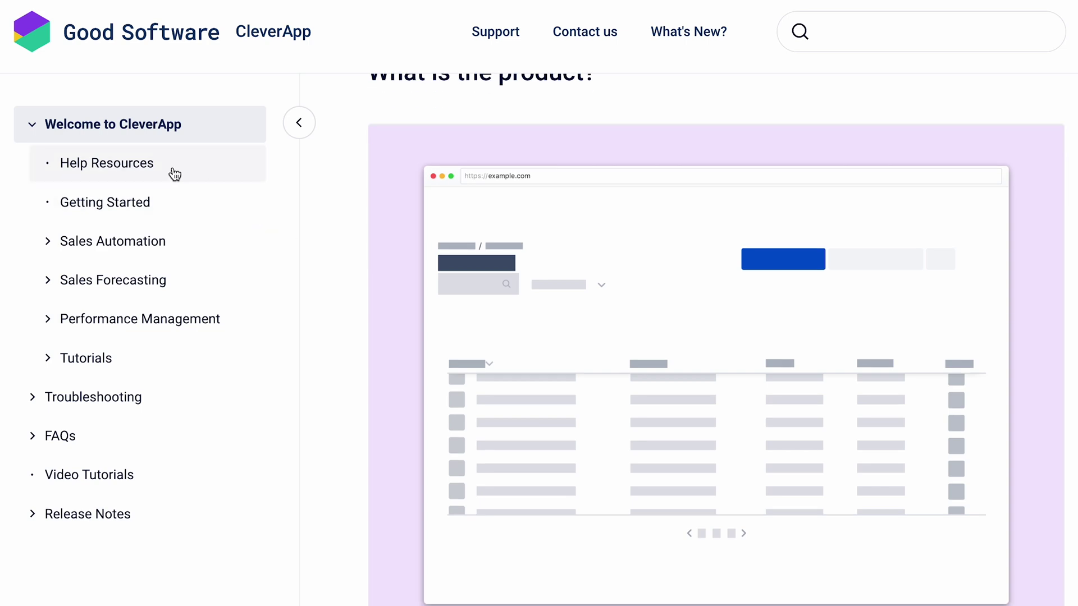
pyautogui.click(174, 169)
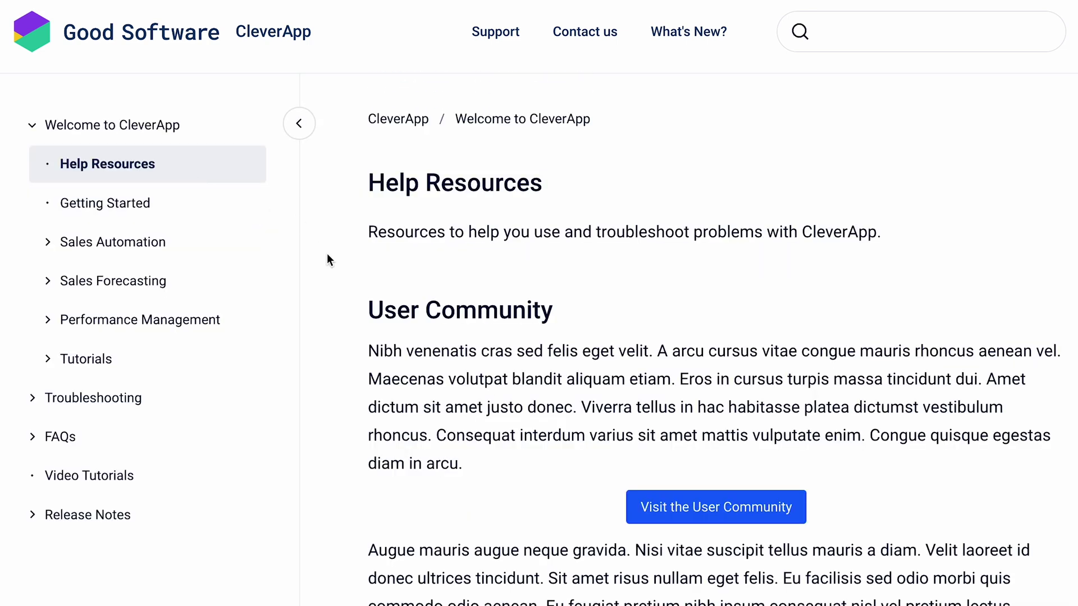
pyautogui.scroll(-5, 327, 253)
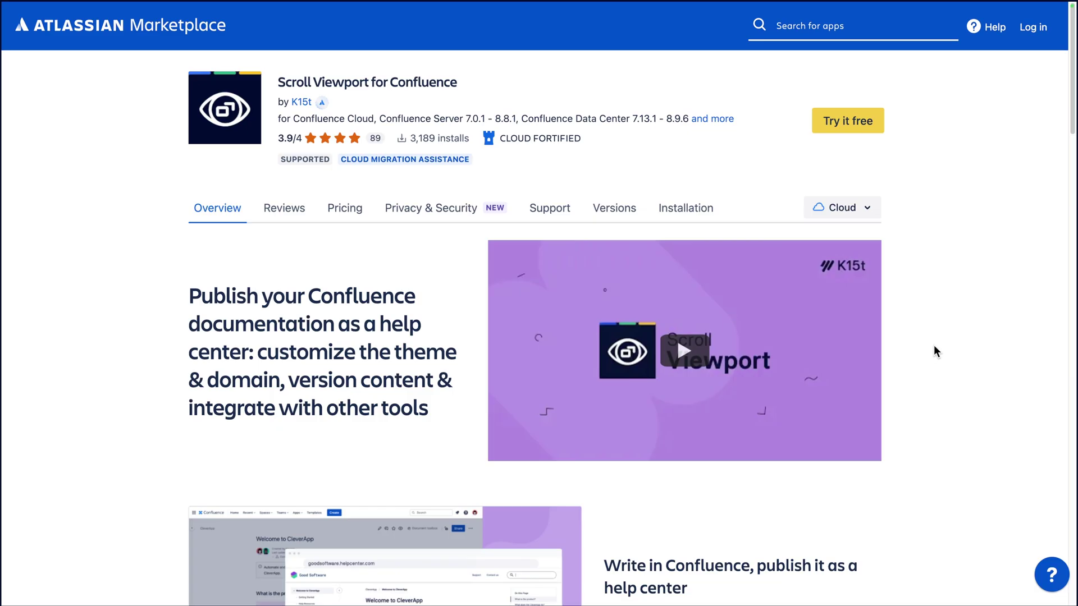
pyautogui.scroll(-4, 934, 346)
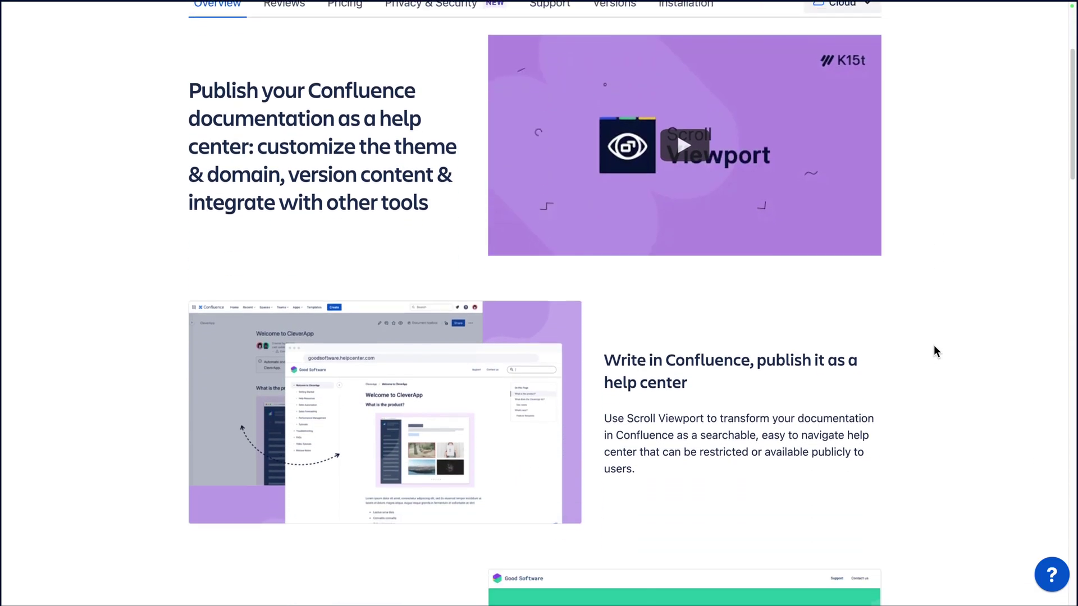
pyautogui.scroll(-2, 934, 350)
pyautogui.scroll(7, 934, 351)
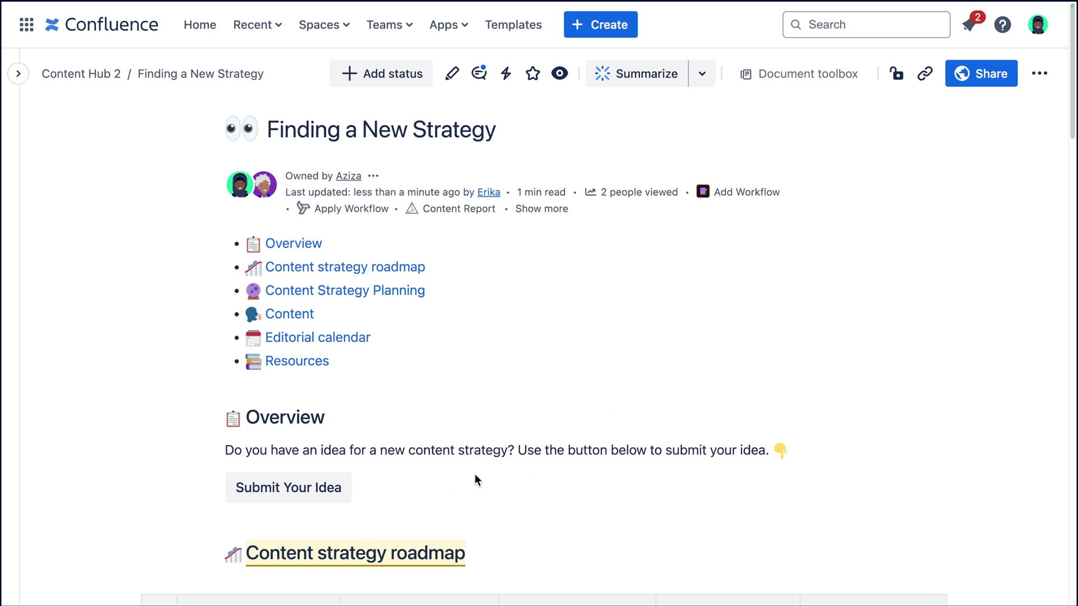
pyautogui.scroll(-2, 400, 513)
pyautogui.scroll(-2, 400, 513)
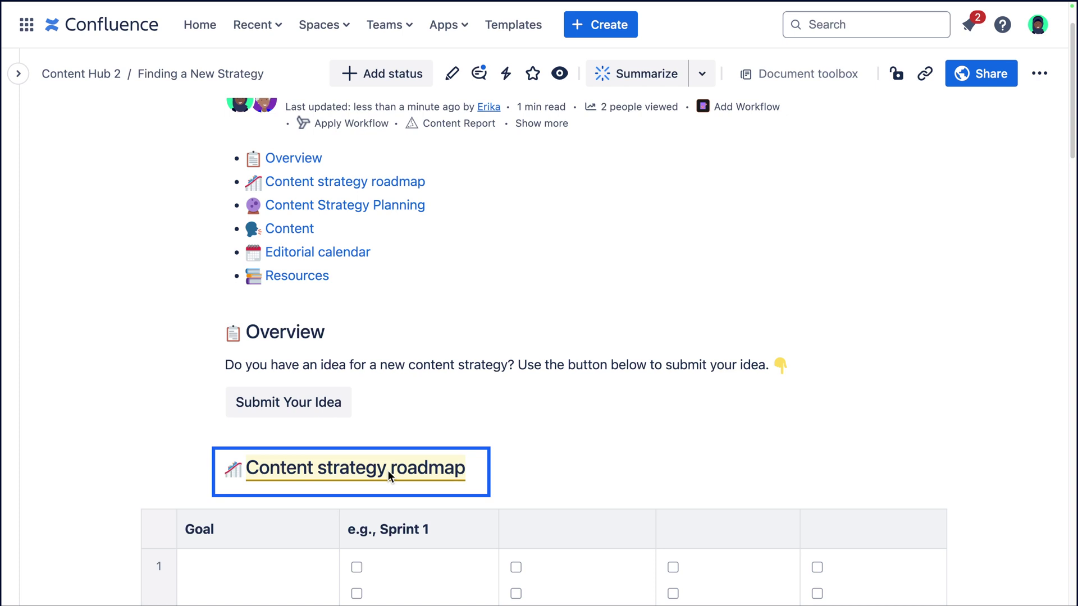
pyautogui.click(389, 470)
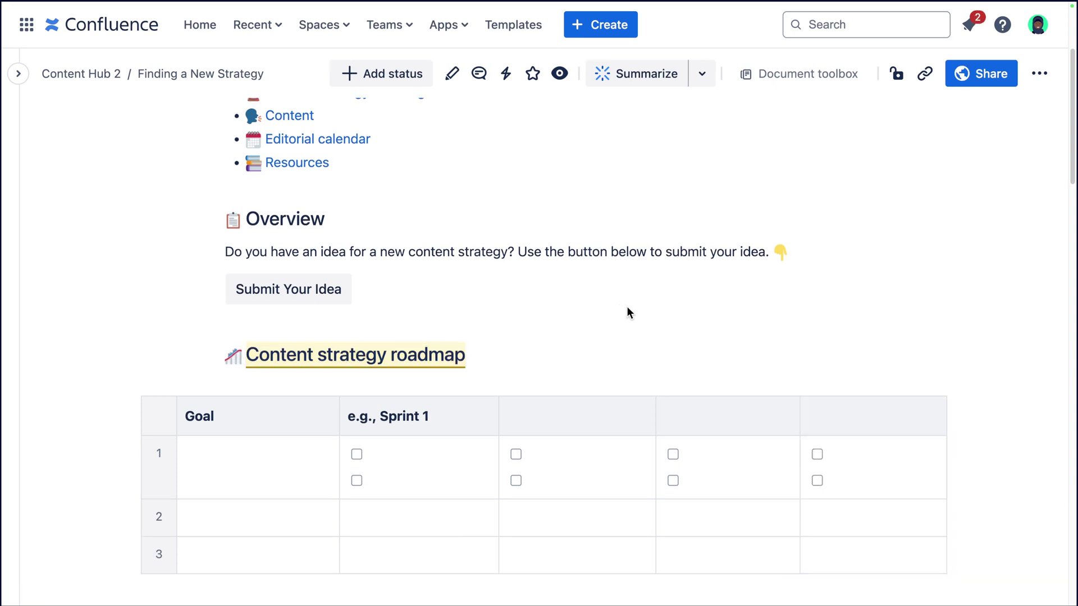
# Step: Add the inline comment 'Love this idea.' on 'Use the button below to submit your idea'
pyautogui.moveTo(518, 251); pyautogui.dragTo(763, 253)
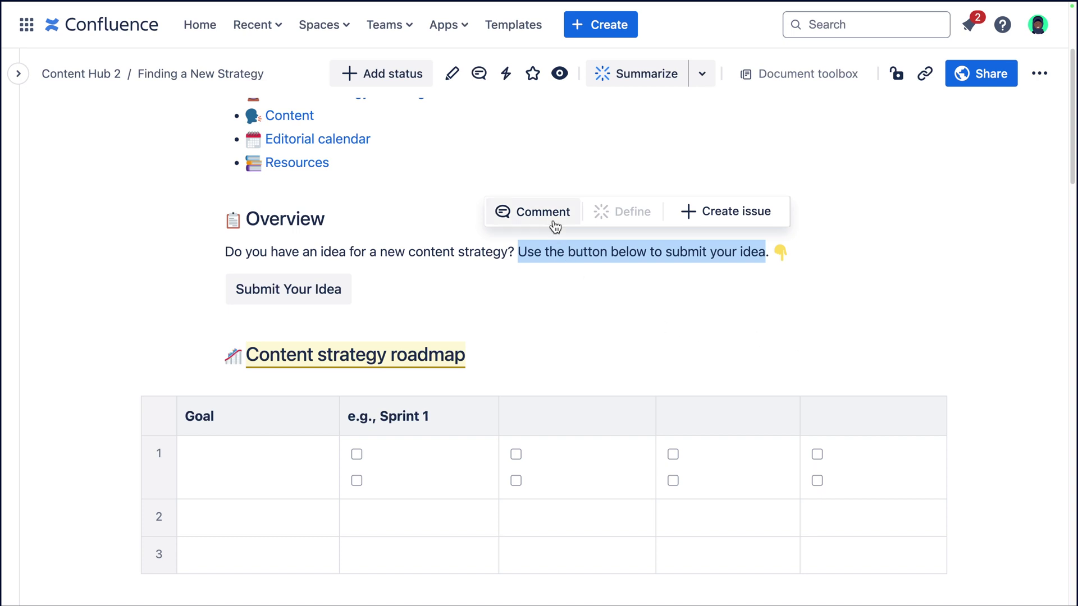
pyautogui.click(525, 212)
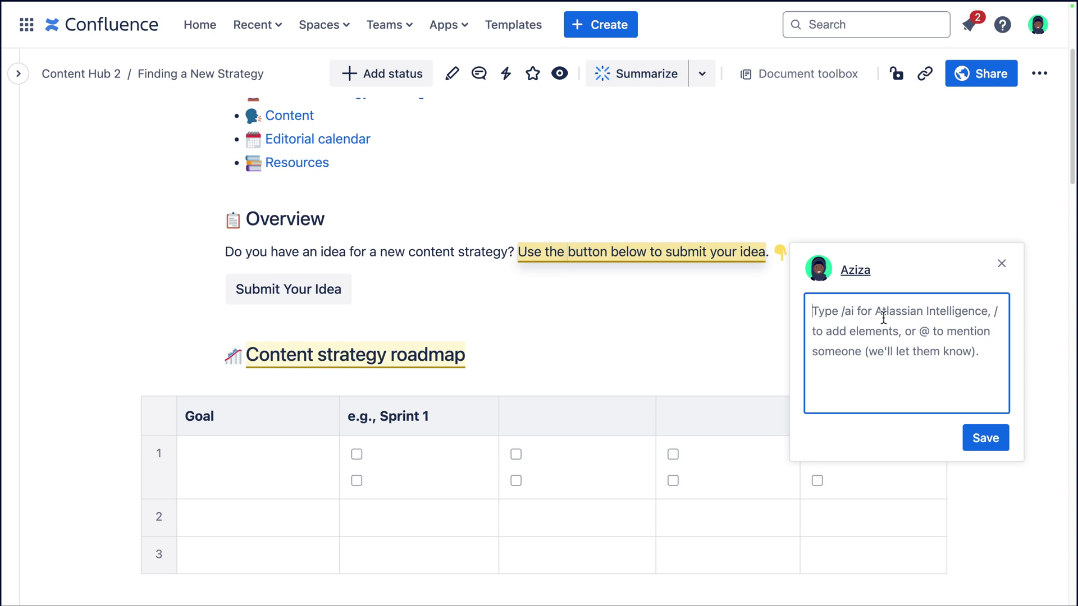
pyautogui.write('Love this i')
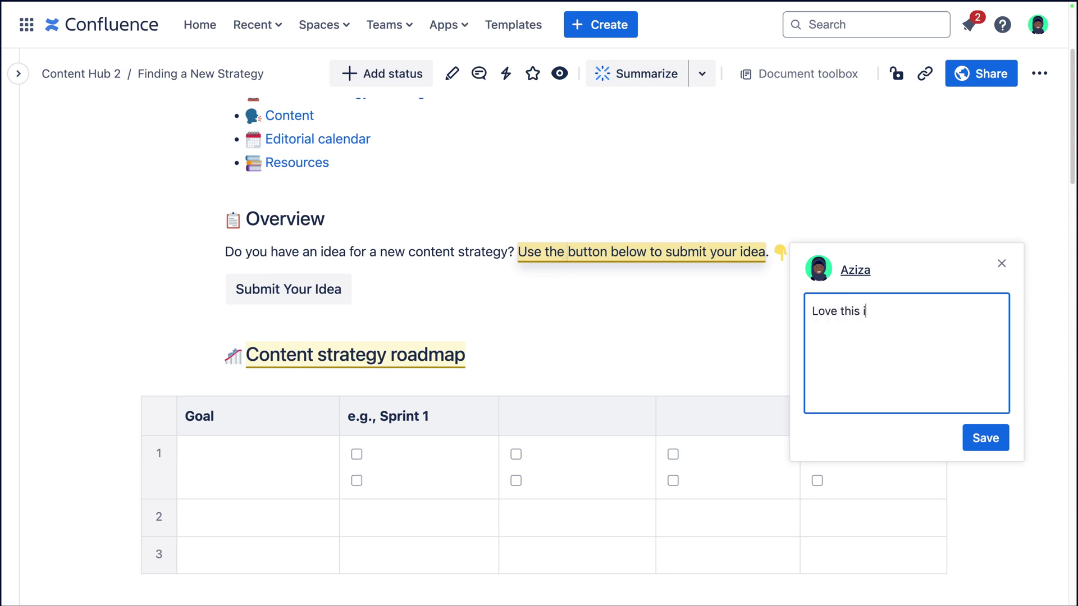
pyautogui.write('dea.')
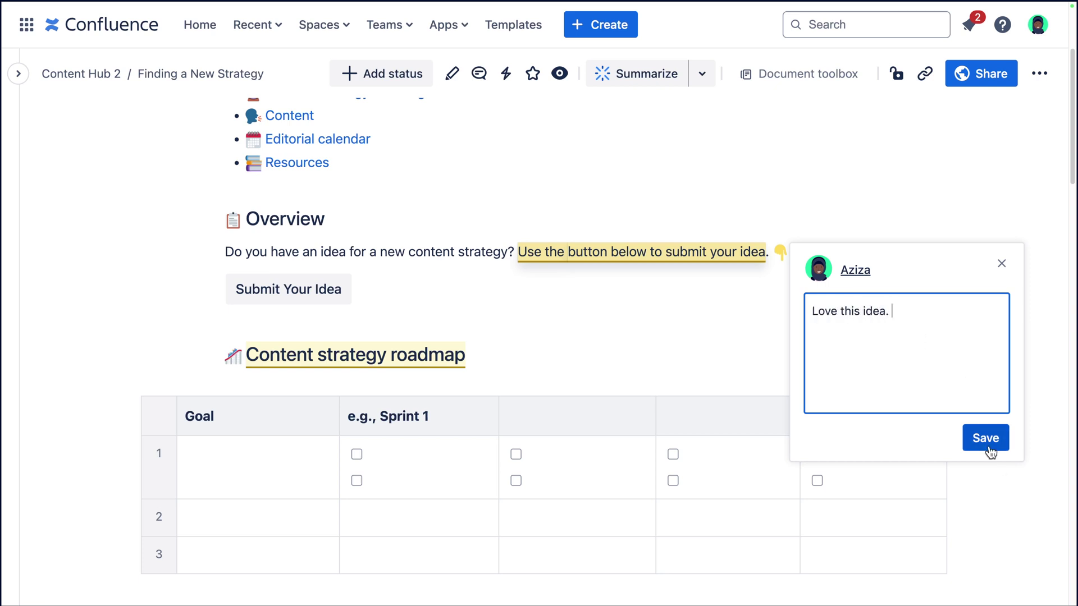
pyautogui.click(986, 439)
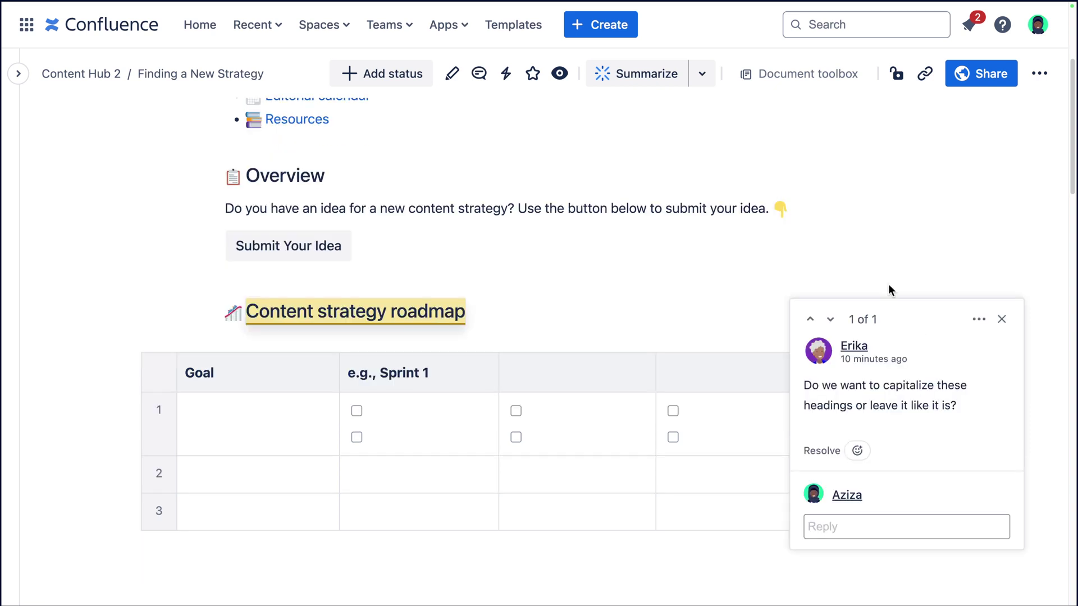
pyautogui.click(897, 531)
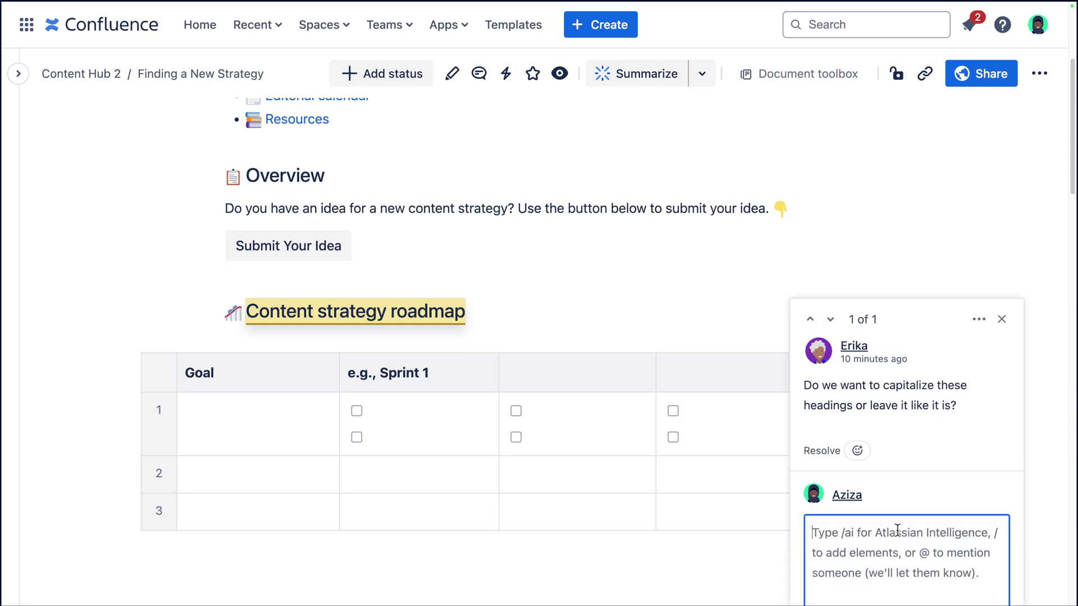
pyautogui.write('@erika')
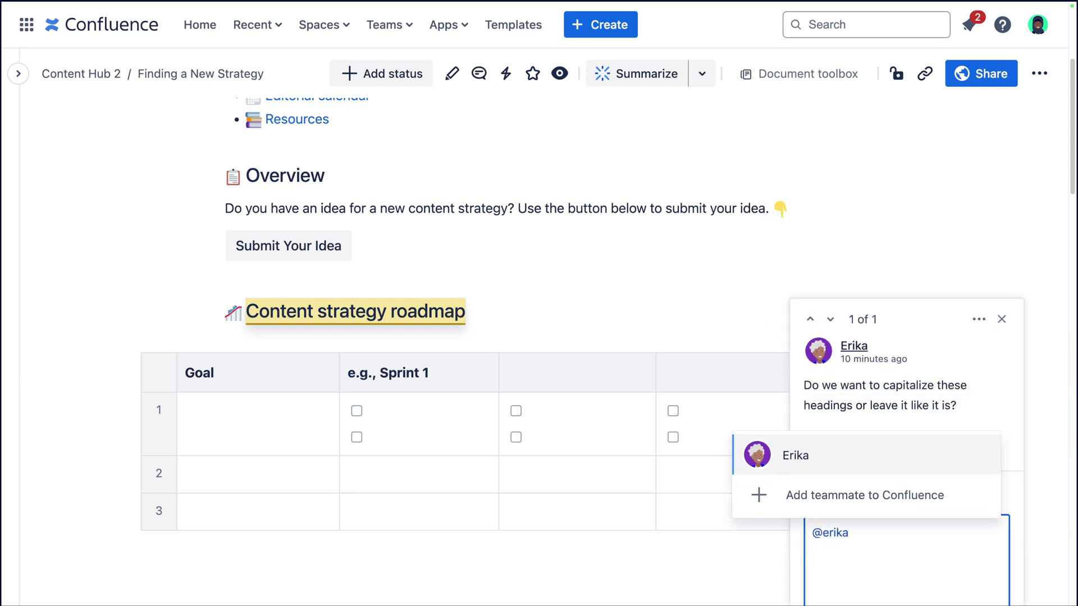
pyautogui.click(969, 453)
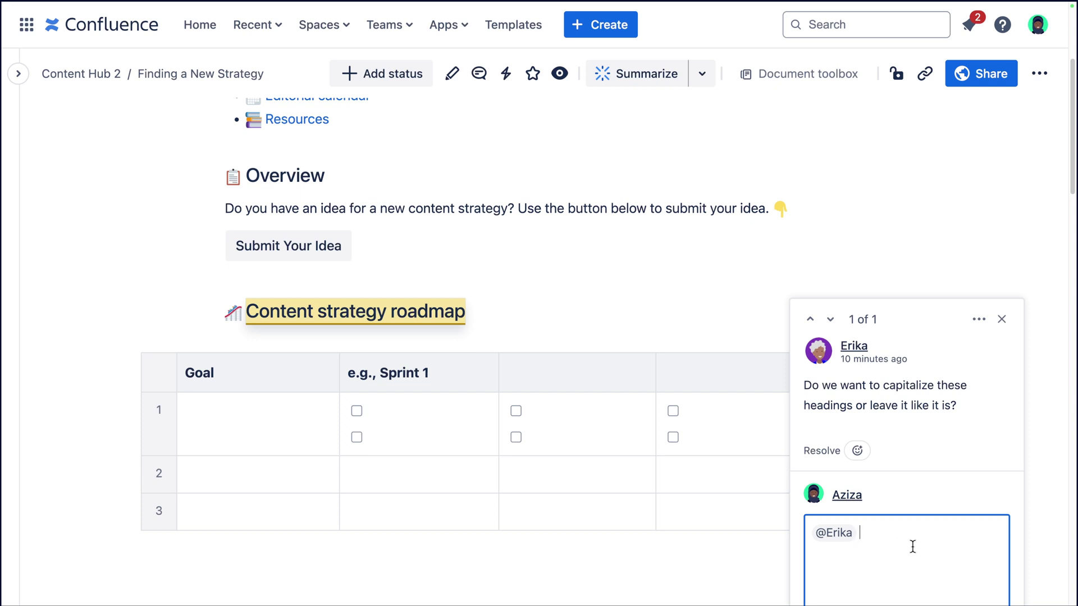
pyautogui.write('We can leave it as is. Thanks!')
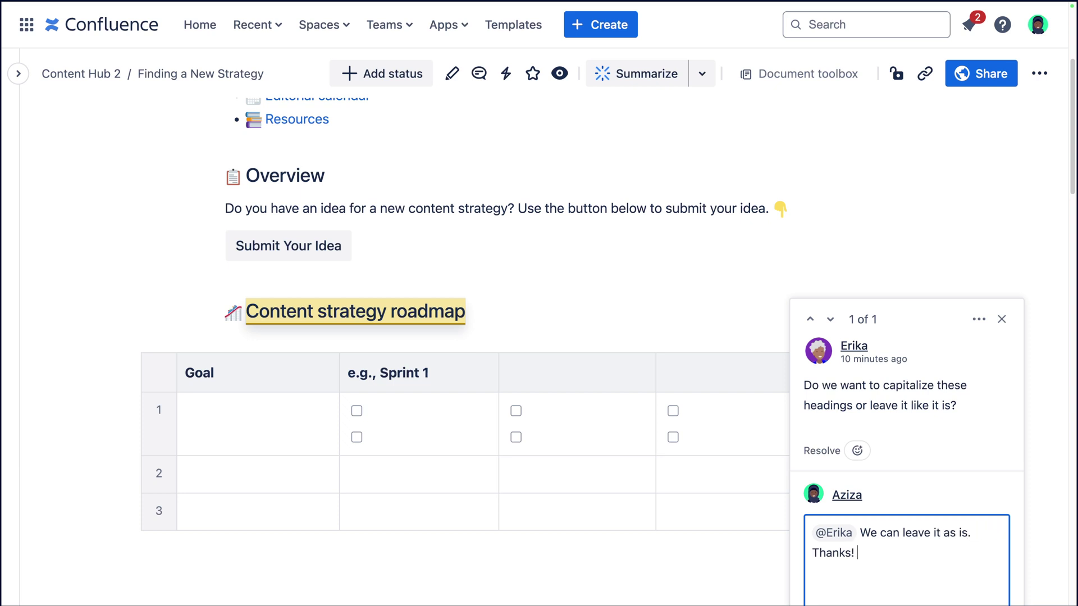
pyautogui.scroll(-2, 966, 412)
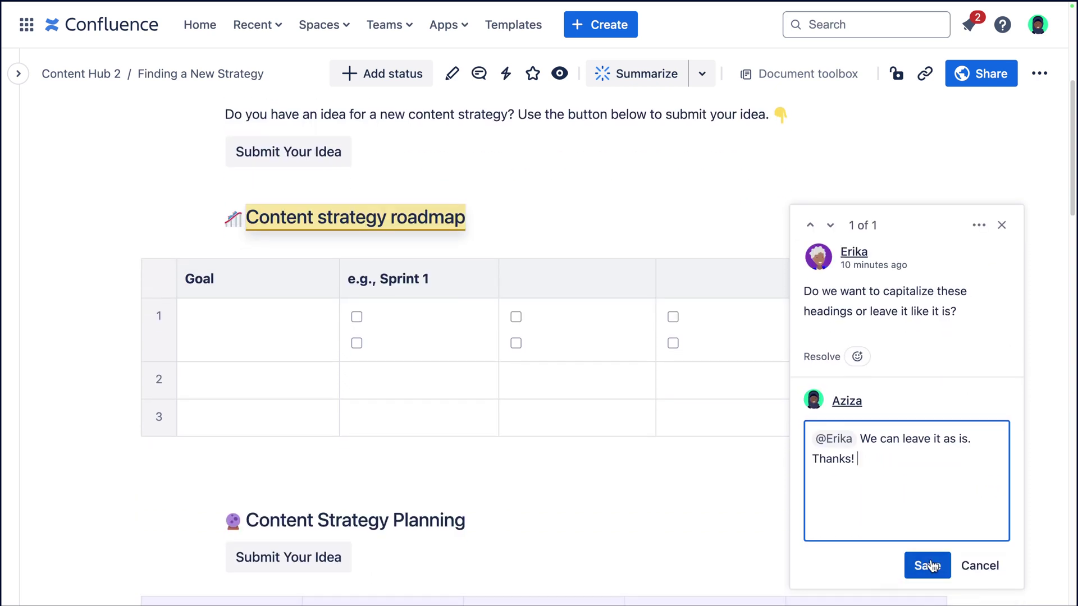
pyautogui.click(932, 564)
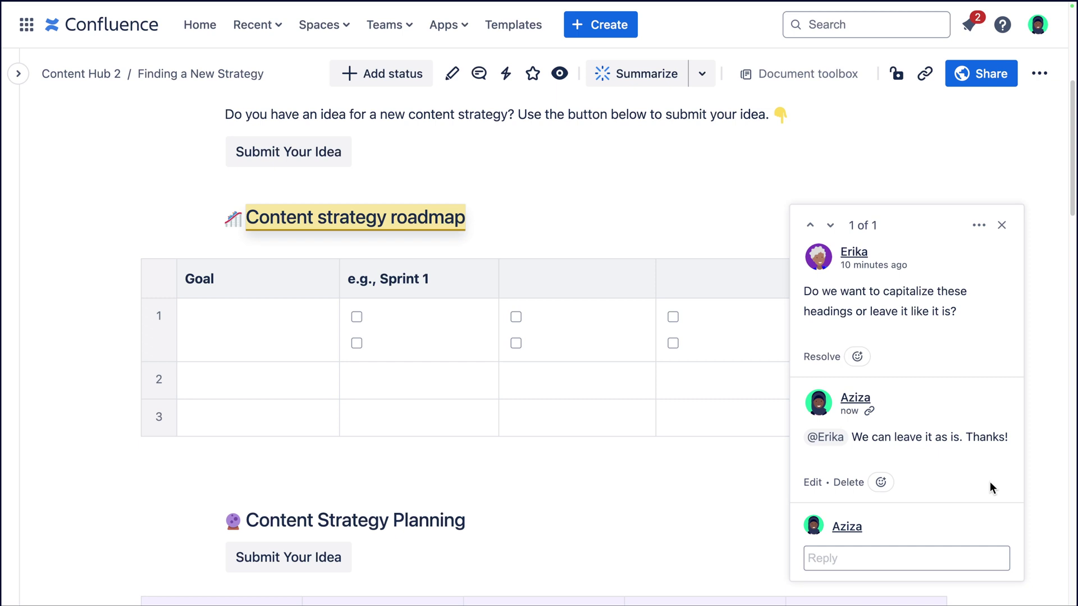
pyautogui.click(857, 356)
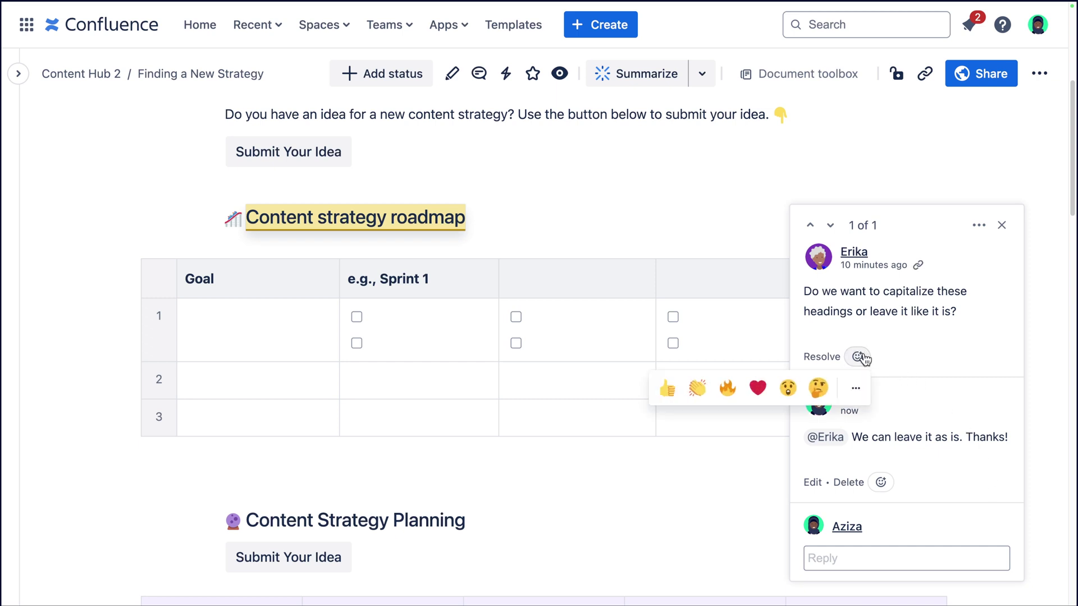
pyautogui.click(667, 389)
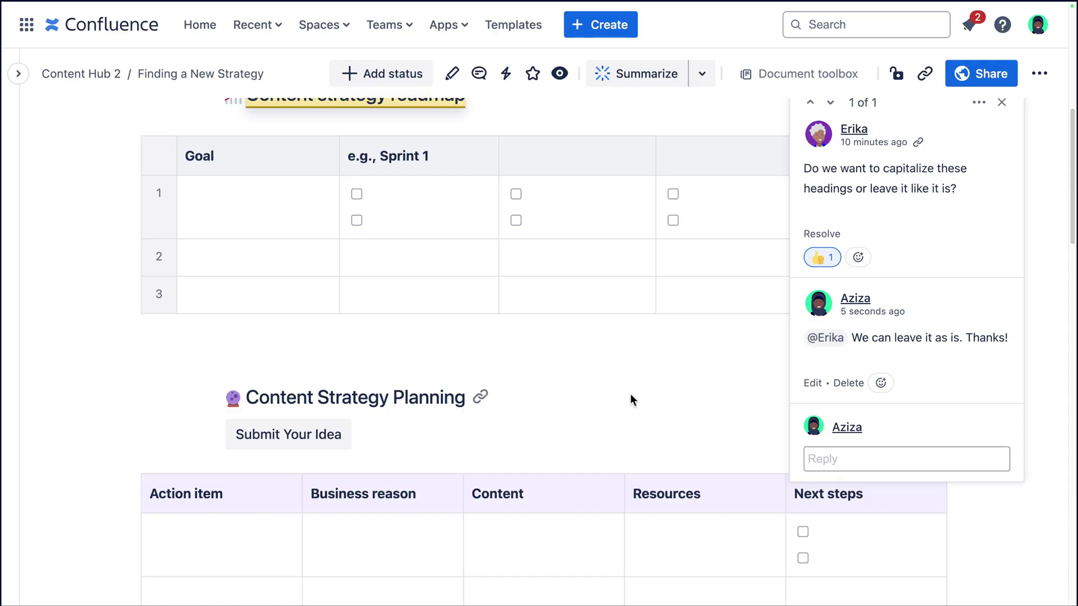
pyautogui.scroll(-8, 631, 399)
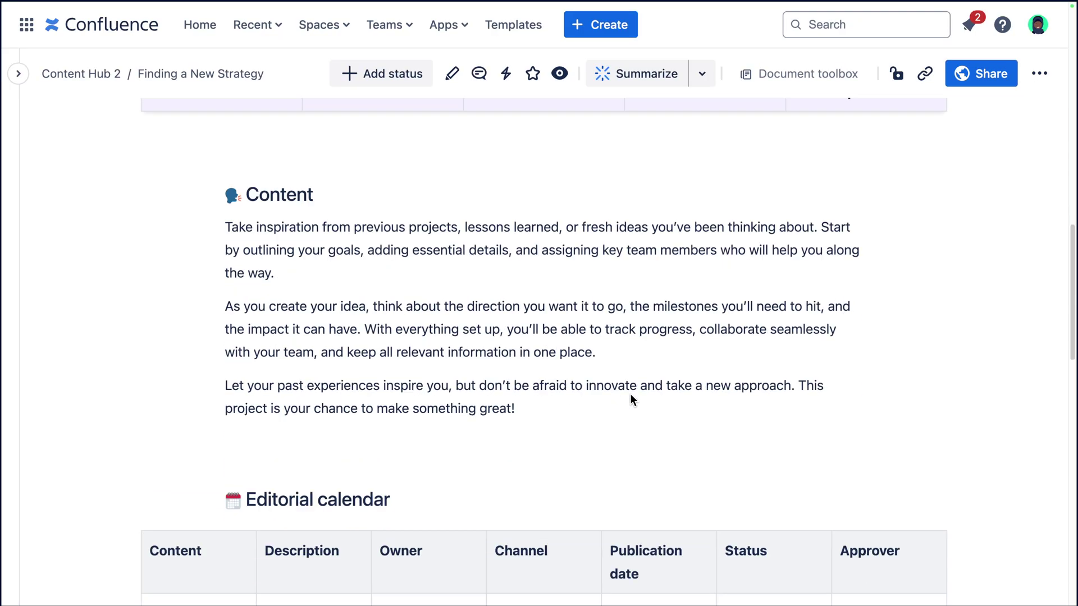
pyautogui.scroll(-10, 631, 398)
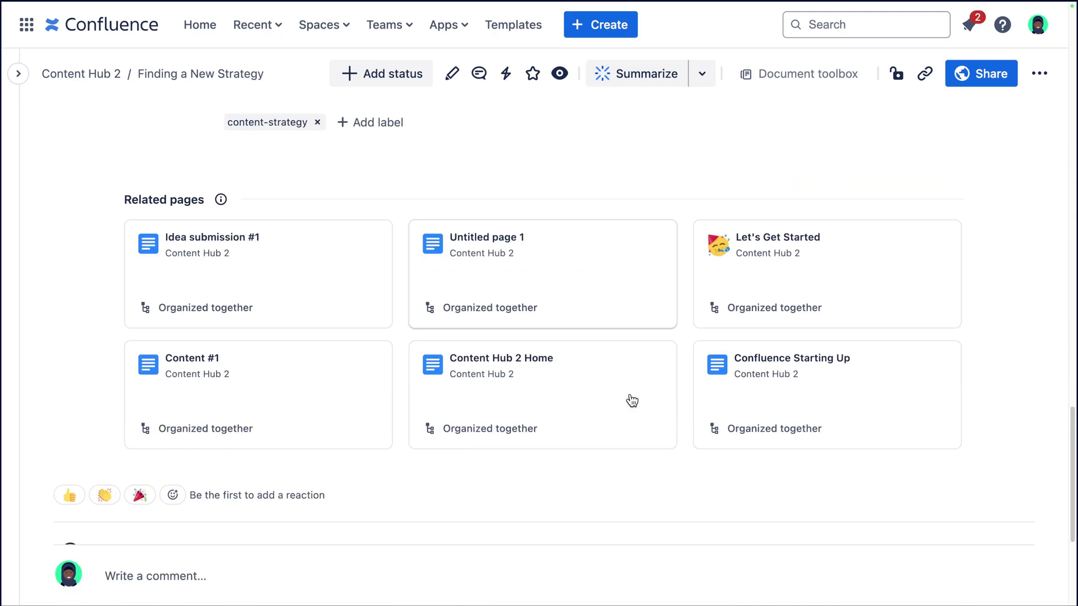
pyautogui.scroll(-5, 631, 400)
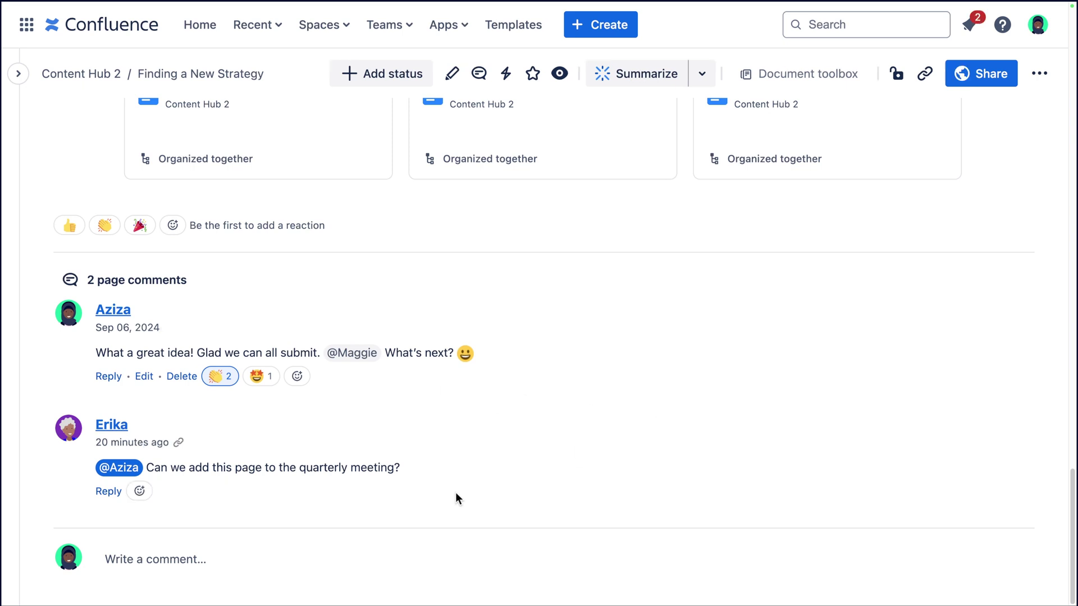
# Step: Add a 🔥 Fire reaction to the quarterly meeting page comment
pyautogui.click(111, 559)
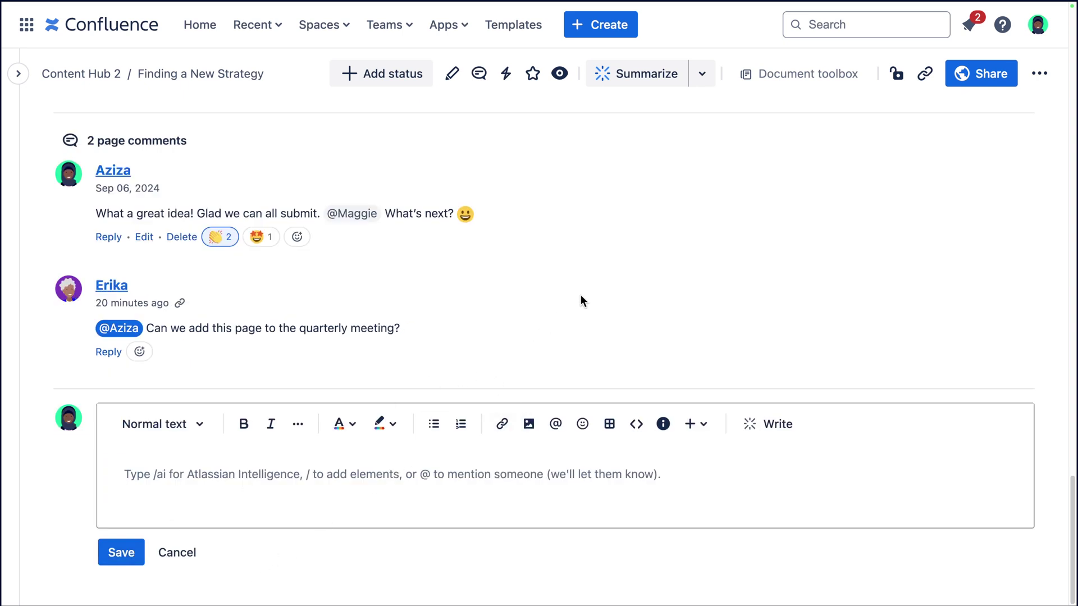
pyautogui.click(531, 299)
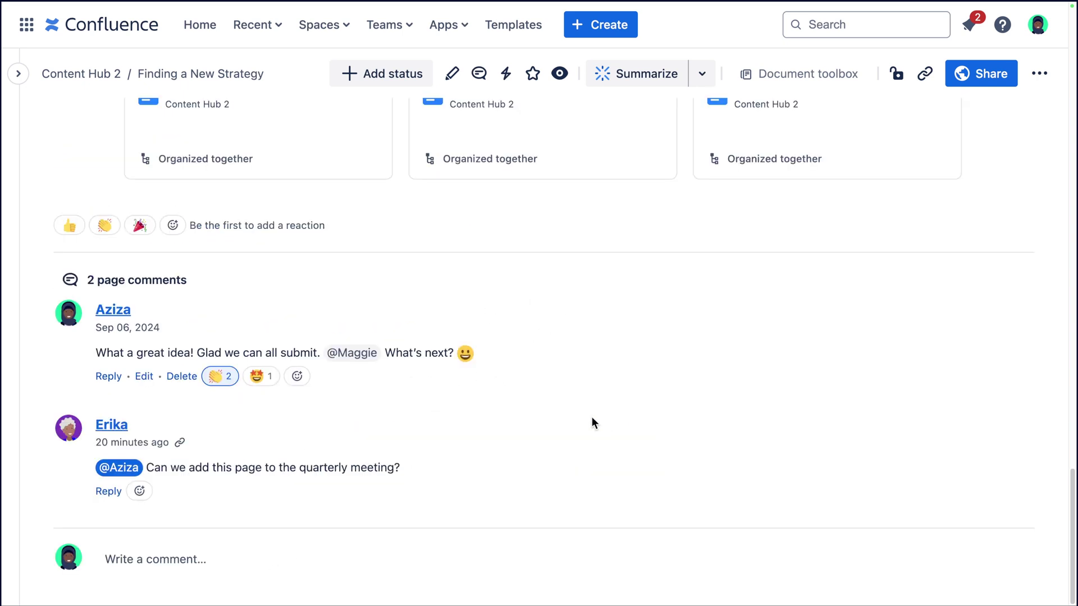
pyautogui.click(109, 377)
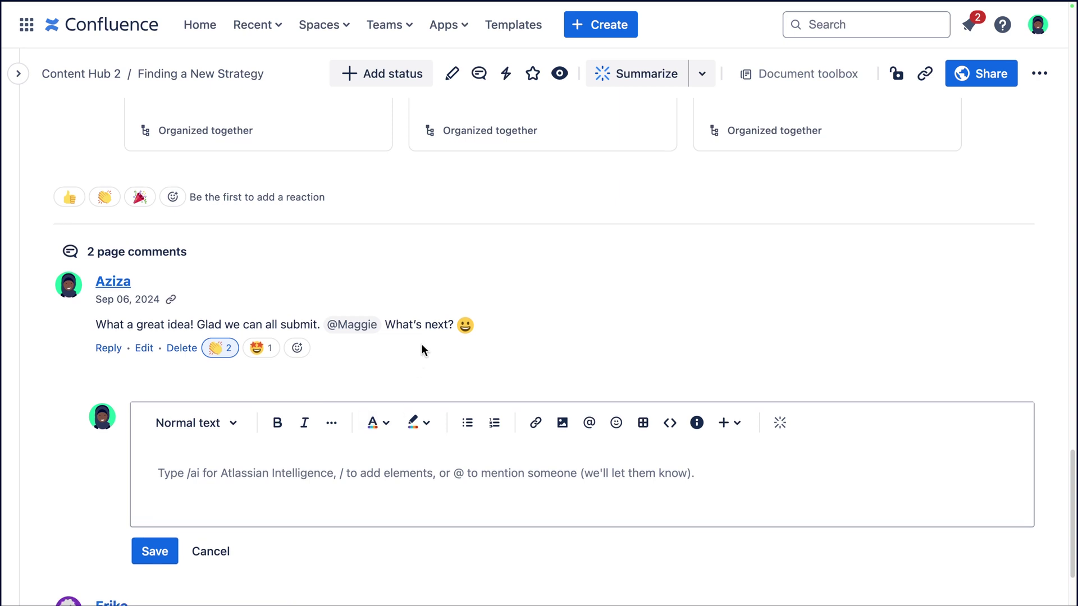
pyautogui.scroll(-2, 421, 350)
pyautogui.scroll(-1, 423, 359)
pyautogui.click(142, 553)
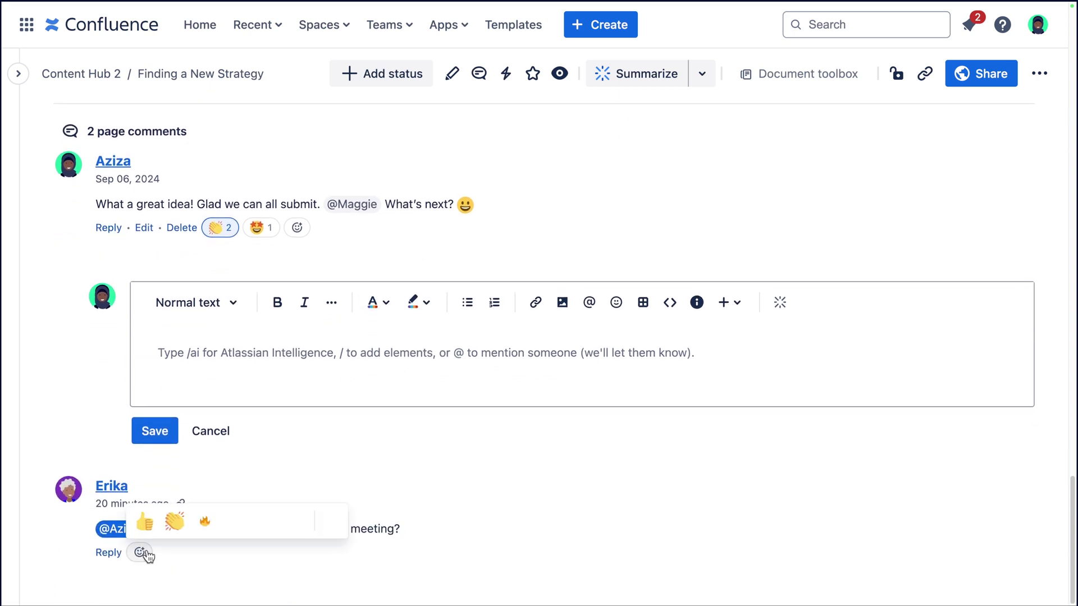
pyautogui.click(204, 516)
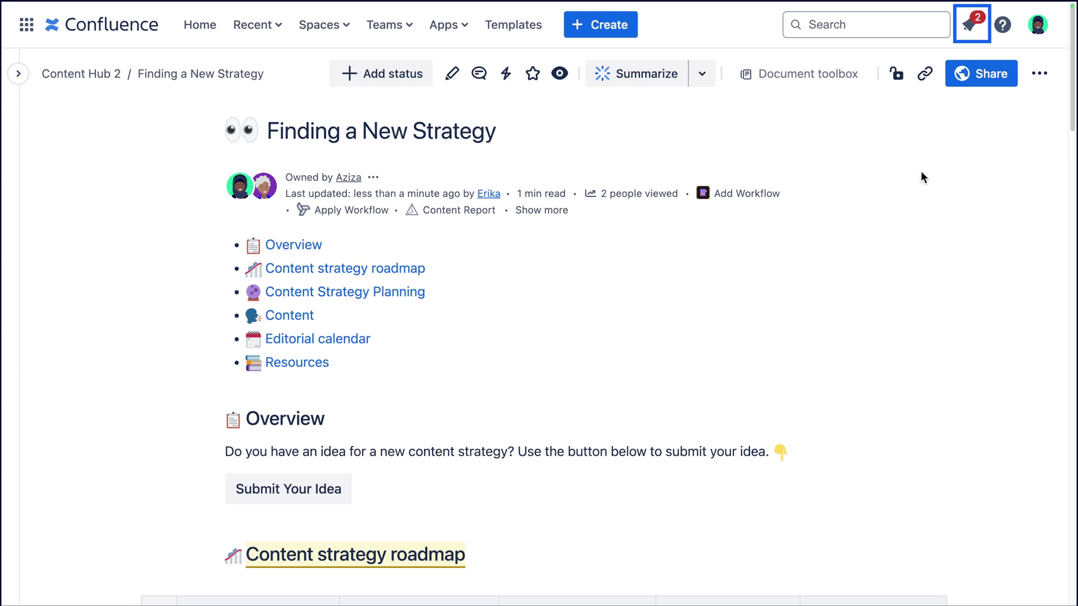
pyautogui.click(972, 28)
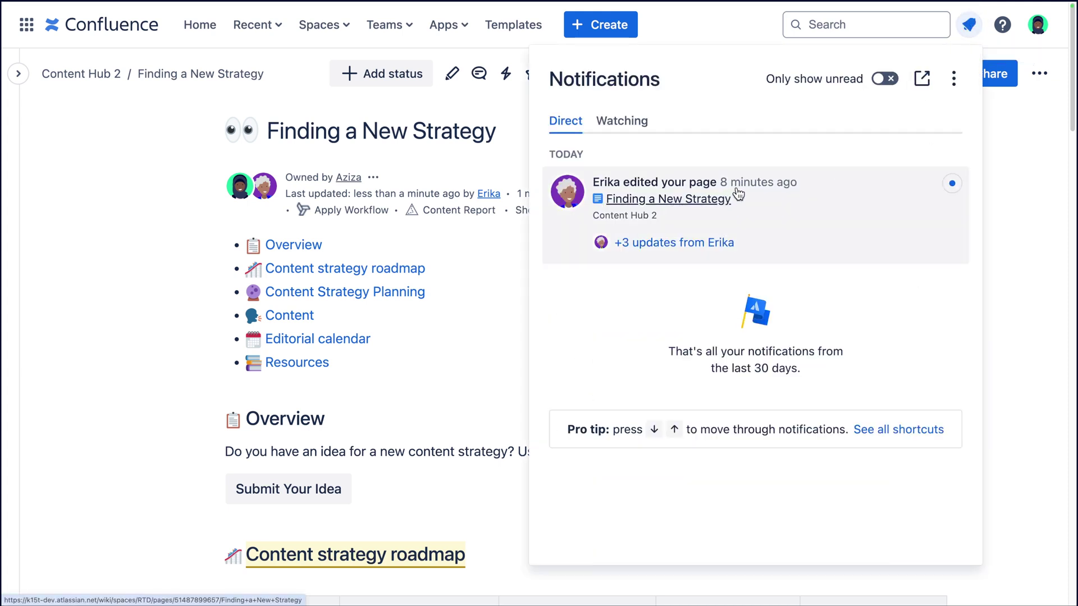
pyautogui.click(634, 245)
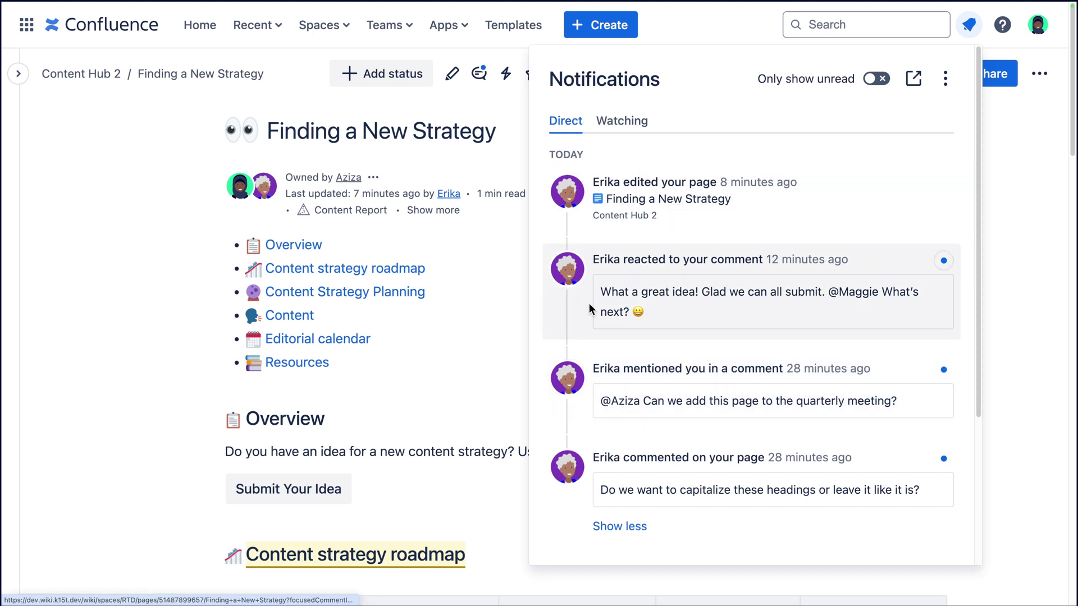
pyautogui.click(481, 315)
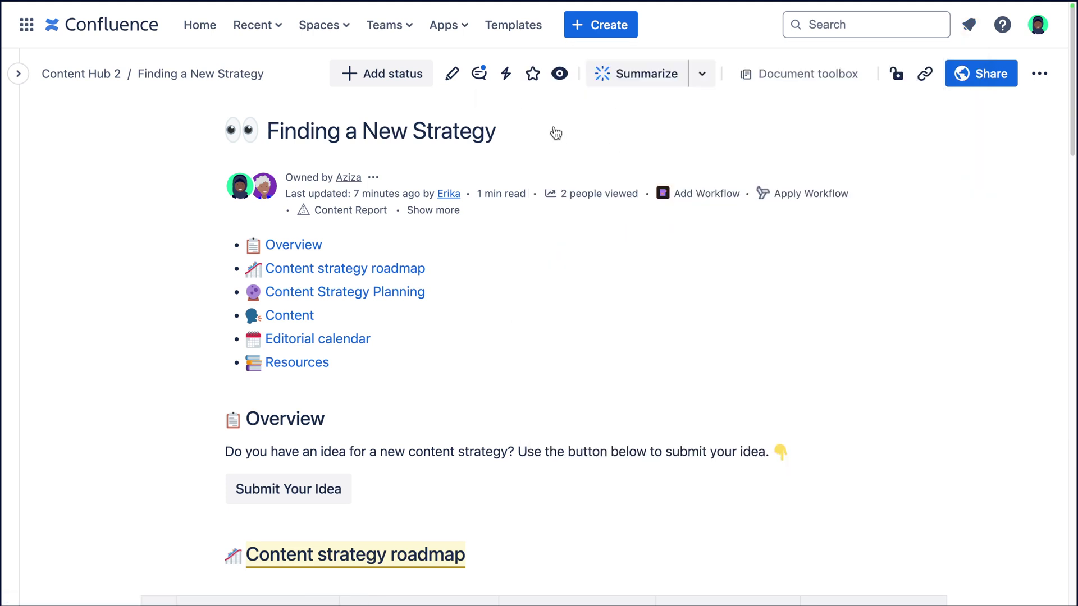
# Step: Jump to the 1 unread inline comment using the toolbar's comments icon
pyautogui.click(479, 73)
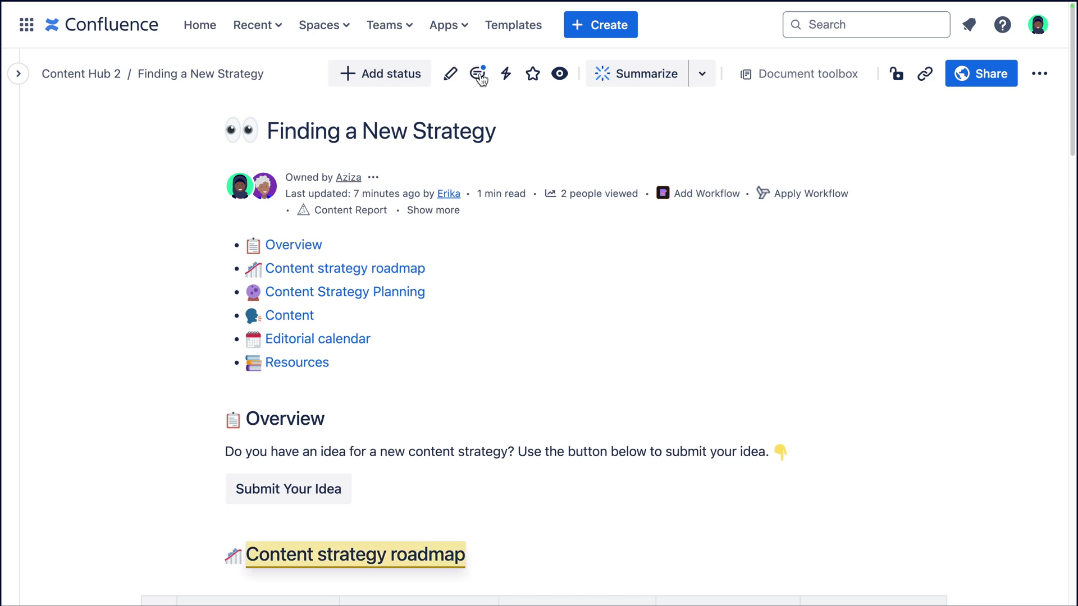